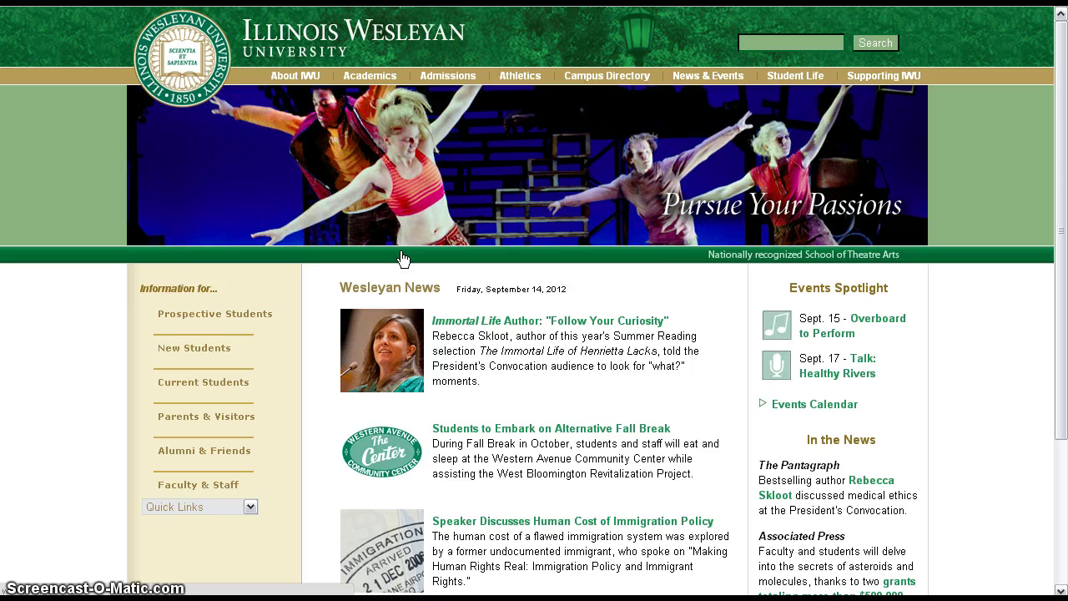
- Go from the Events Calendar to the R25 Room Scheduler's events listing for Friday Sep 14 2012
{"action": "left_click", "coordinate": [829, 405]}
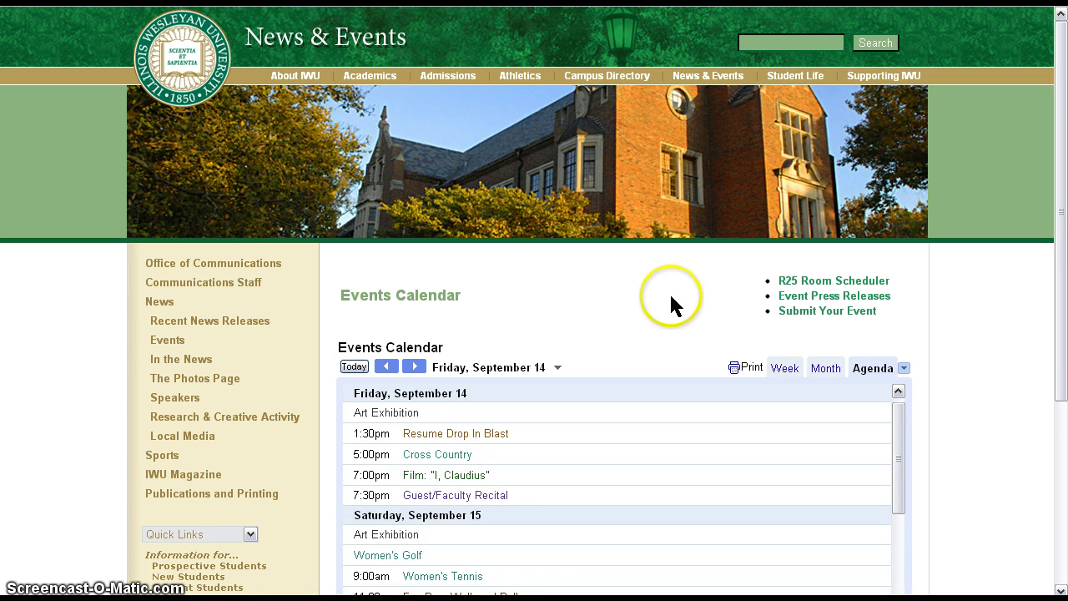
{"action": "left_click", "coordinate": [826, 288]}
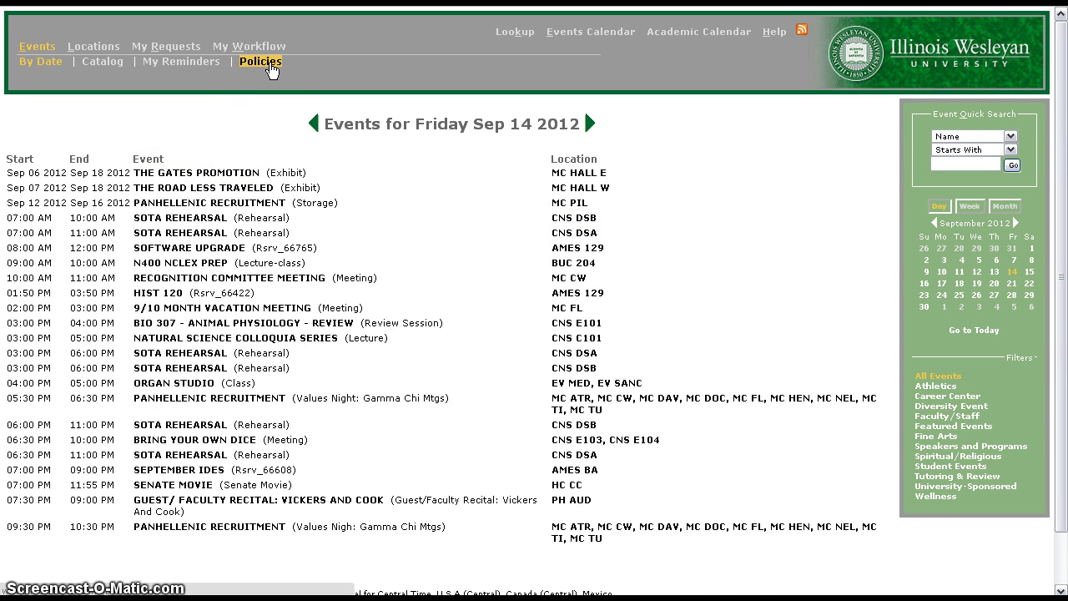
- Review the facility reservation policies and the Faculty/Staff Login Information Sheet PDF, then return to the homepage
{"action": "left_click", "coordinate": [271, 67]}
{"action": "scroll", "coordinate": [501, 267], "scroll_direction": "down", "scroll_amount": 2}
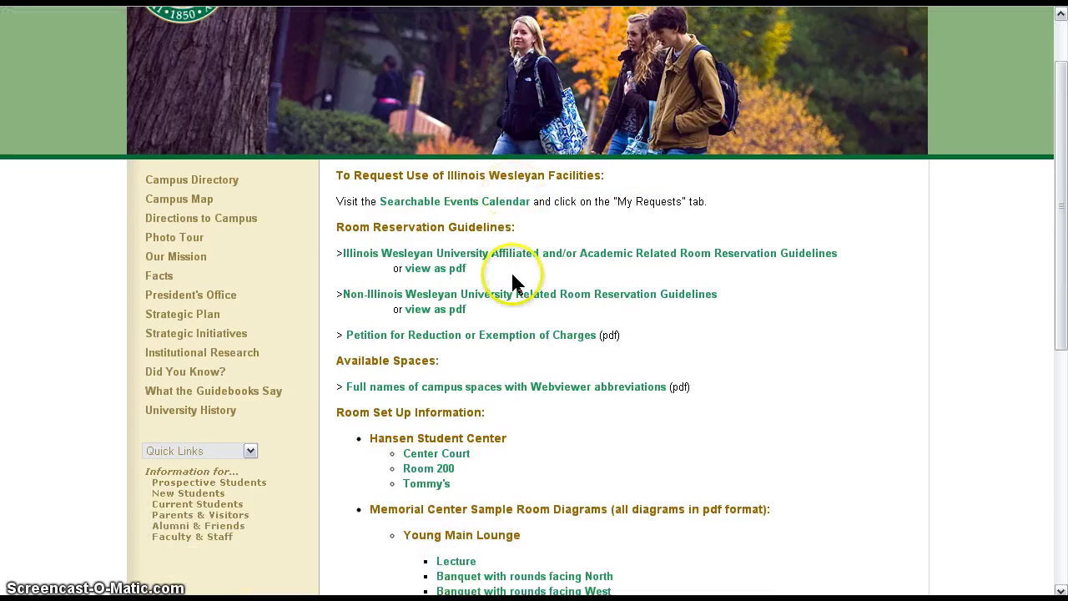
{"action": "scroll", "coordinate": [510, 270], "scroll_direction": "down", "scroll_amount": 10}
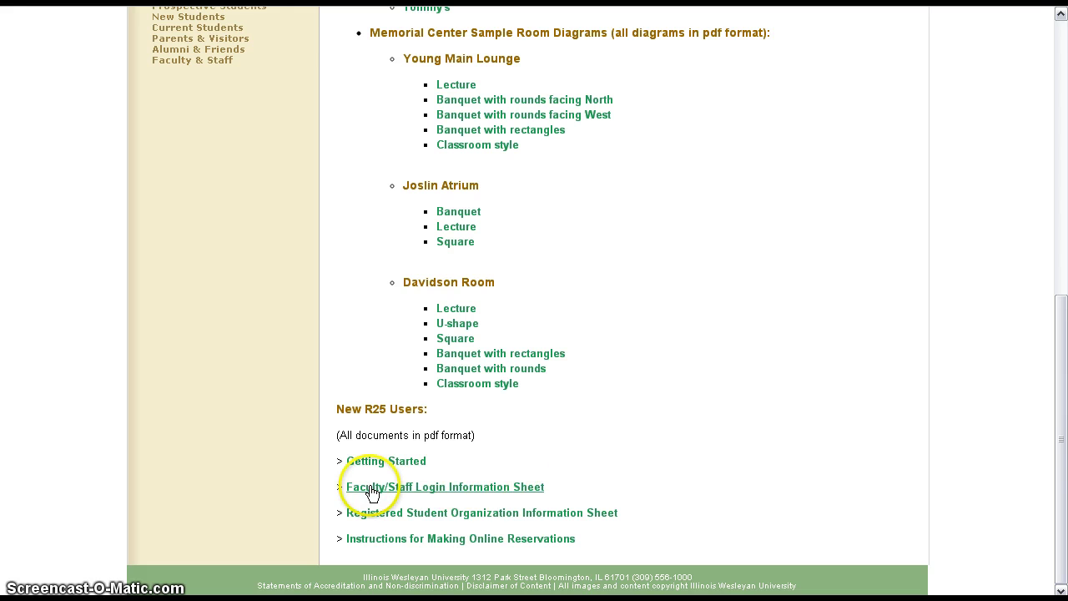
{"action": "left_click", "coordinate": [469, 489]}
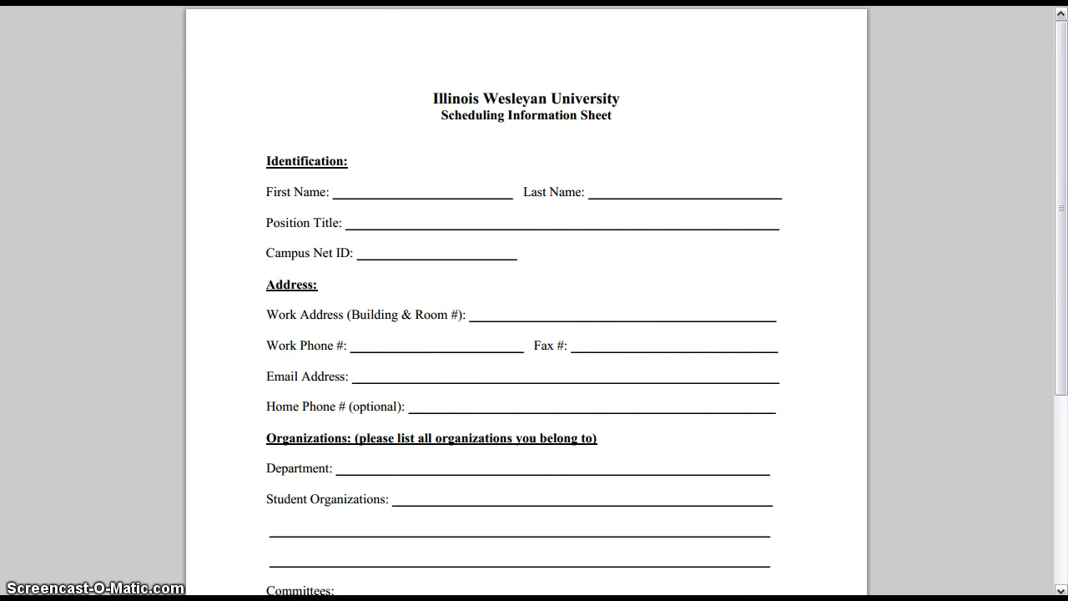
{"action": "key", "text": "ctrl+Tab"}
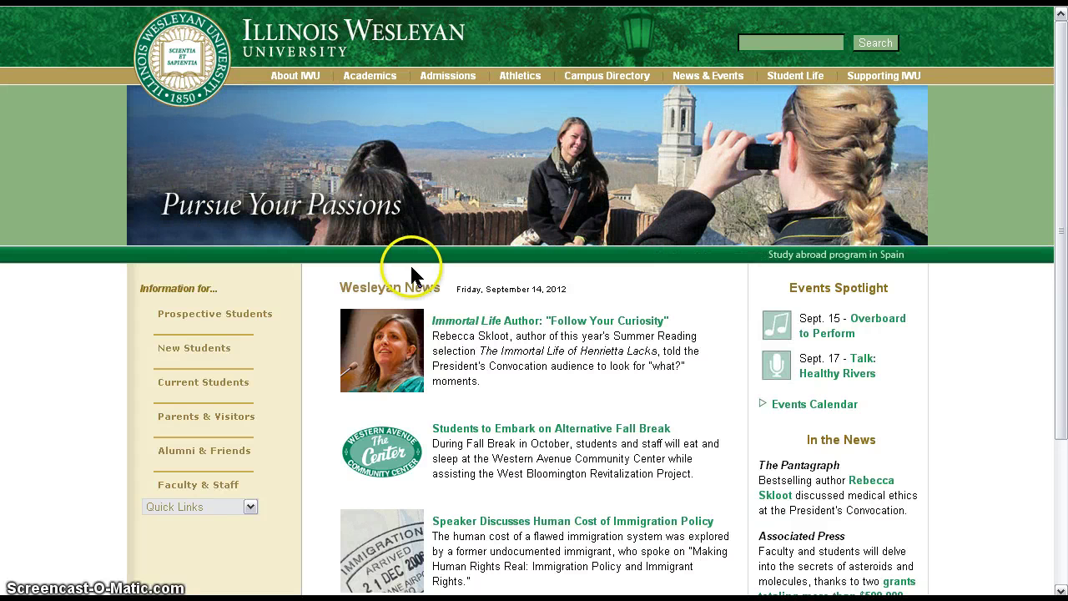
- Reach the R25 My Requests login page and make a first attempt with username and password
{"action": "left_click", "coordinate": [793, 404]}
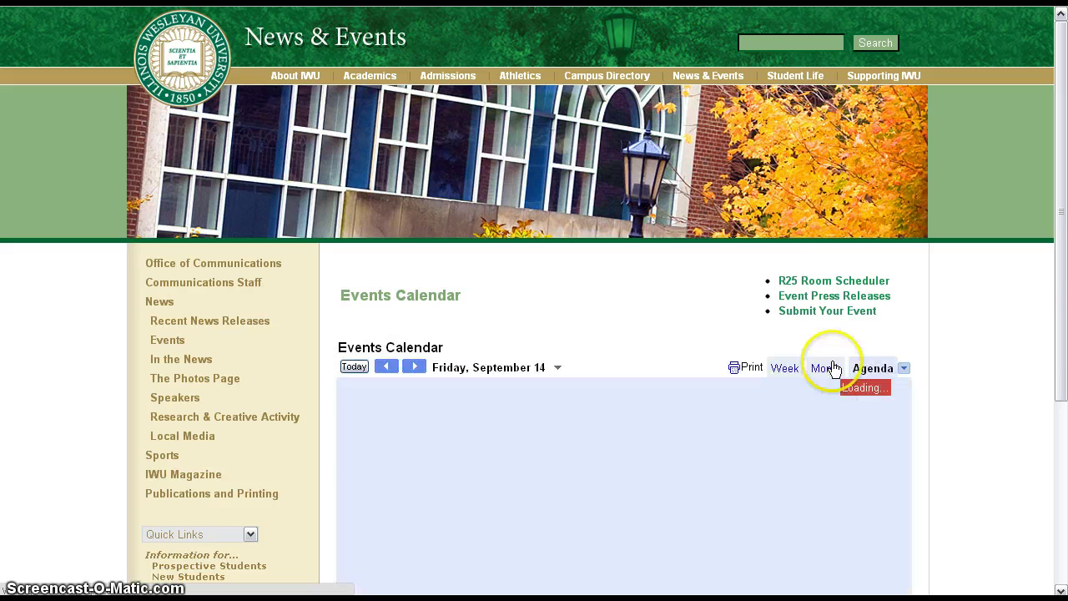
{"action": "left_click", "coordinate": [827, 283]}
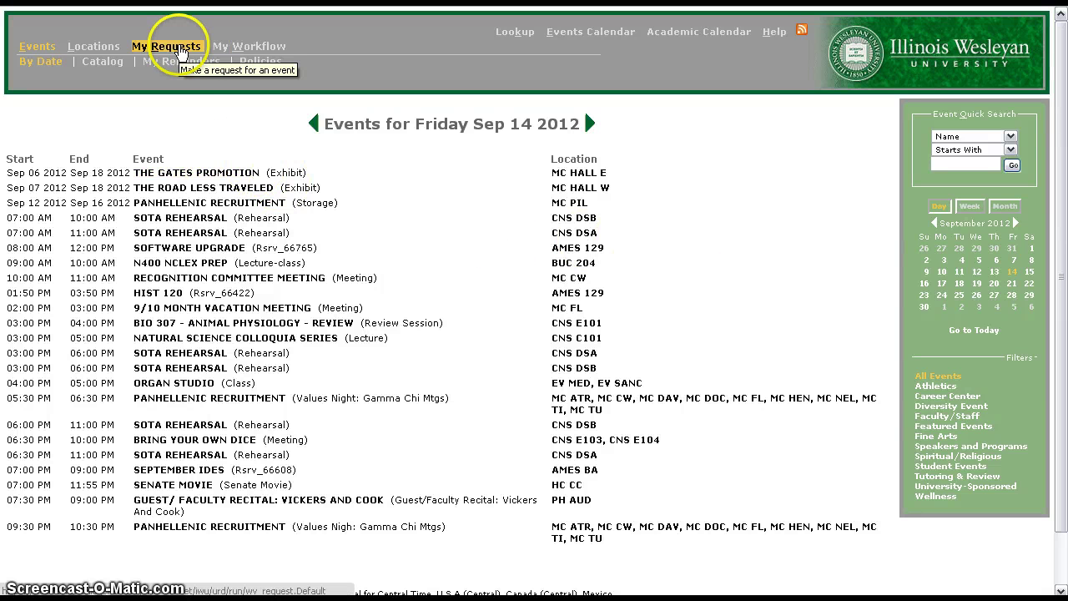
{"action": "left_click", "coordinate": [182, 48]}
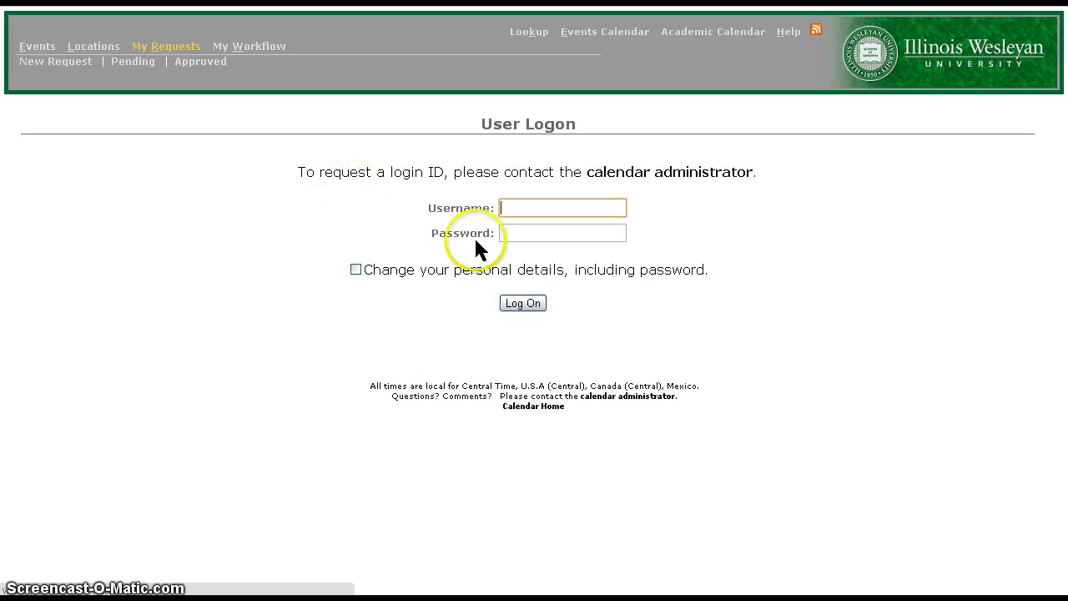
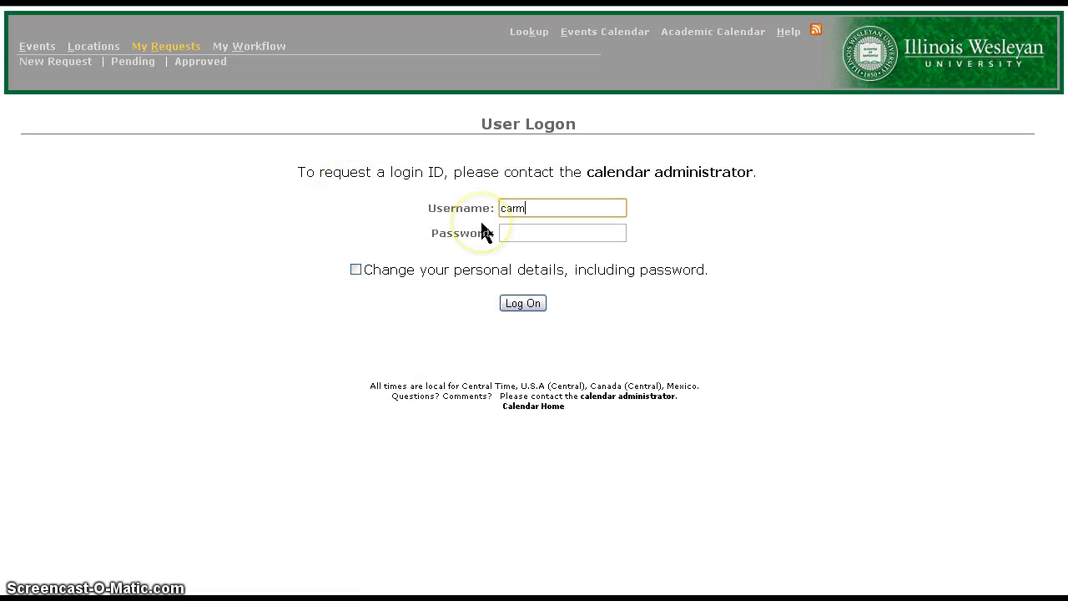
{"action": "left_click", "coordinate": [483, 230]}
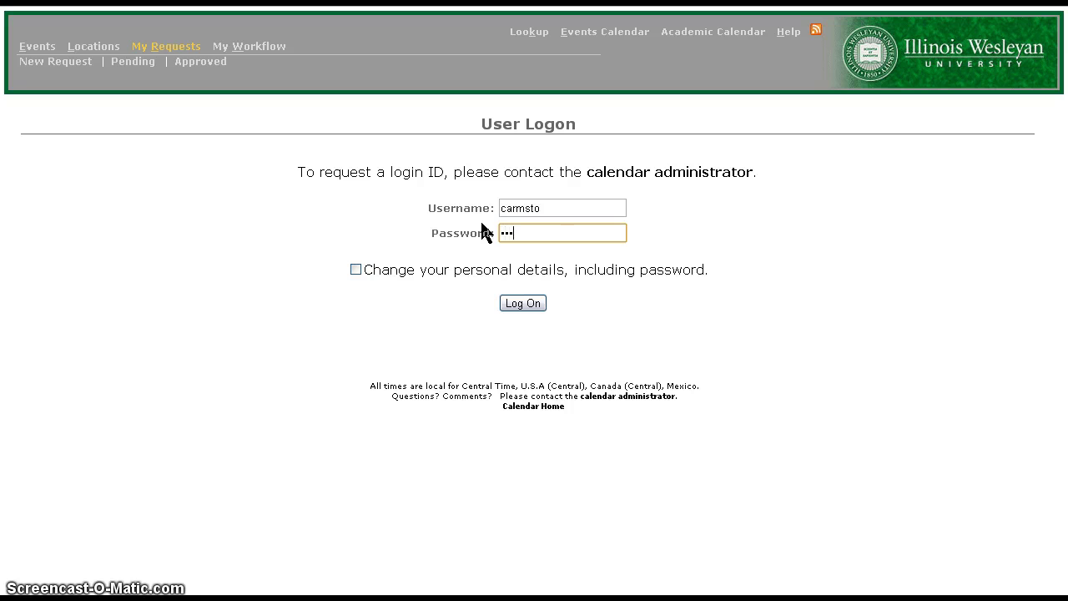
{"action": "type", "text": "***"}
{"action": "key", "text": "Return"}
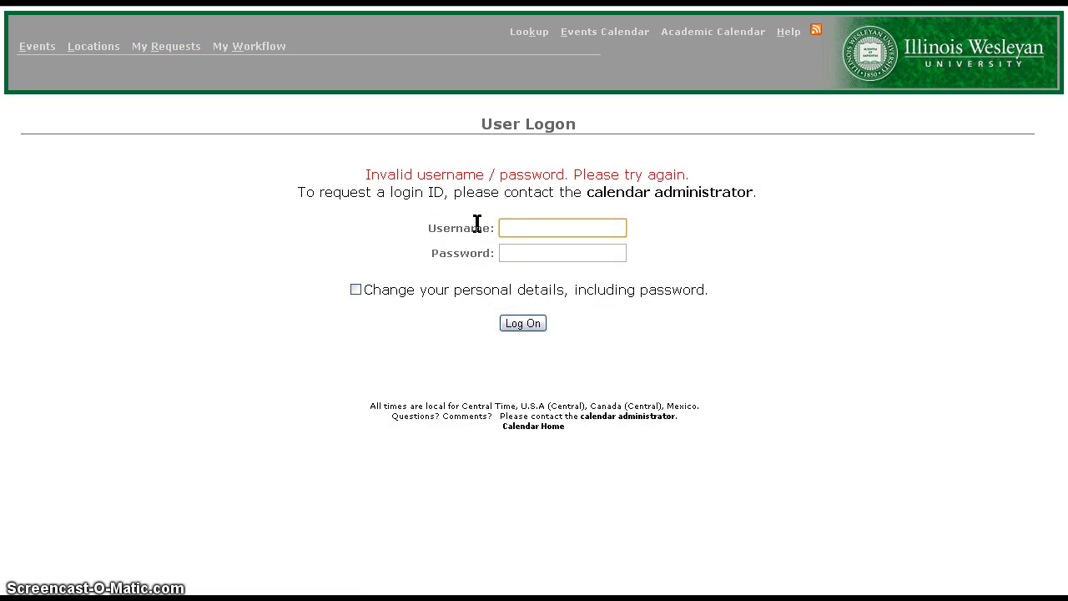
- Retry the login with the corrected username and the account password
{"action": "left_click", "coordinate": [516, 232]}
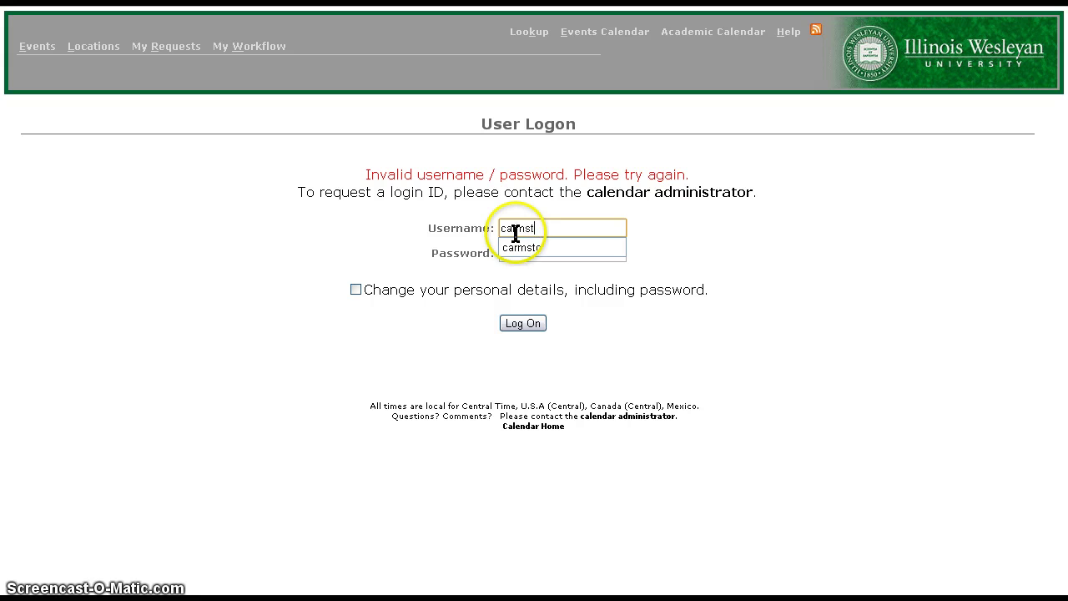
{"action": "key", "text": "Tab"}
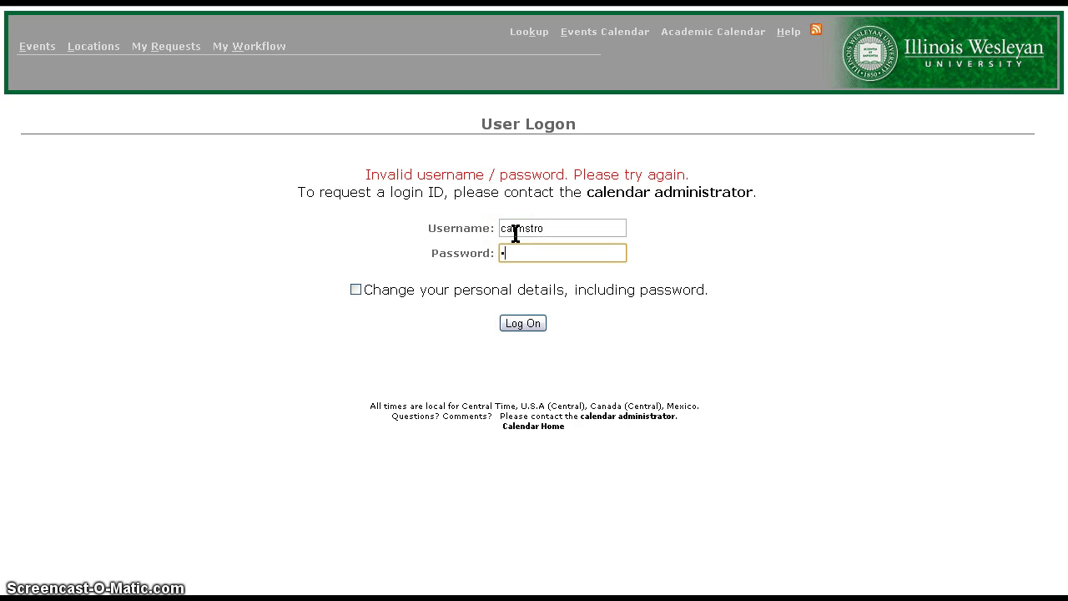
{"action": "type", "text": "********"}
{"action": "key", "text": "Return"}
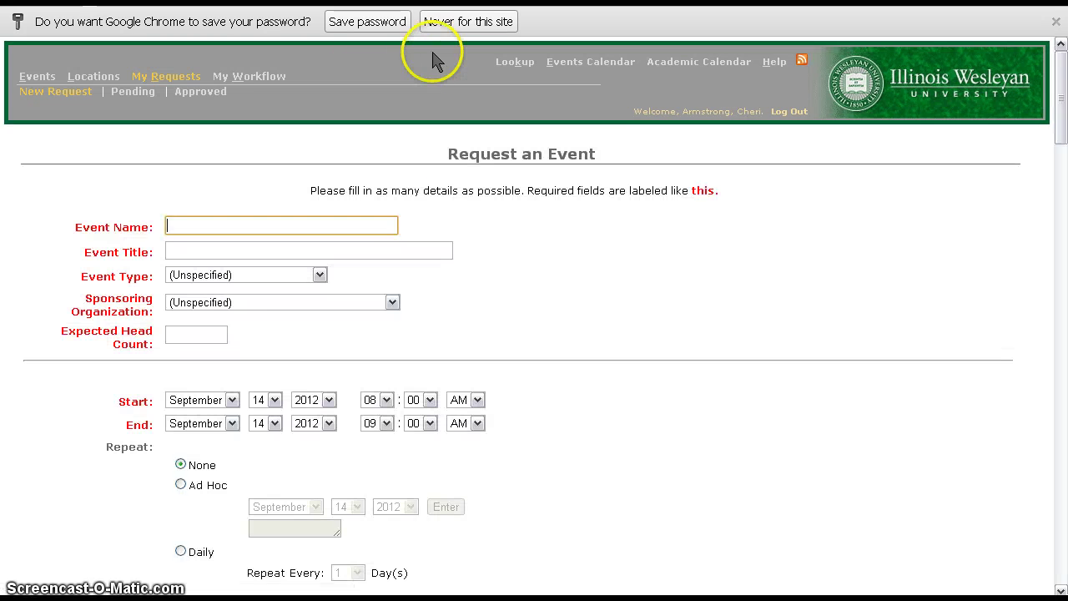
- Decline saving the password and enter event name 'Dean of Students Meeting' with title 'Meeting'
{"action": "left_click", "coordinate": [467, 21]}
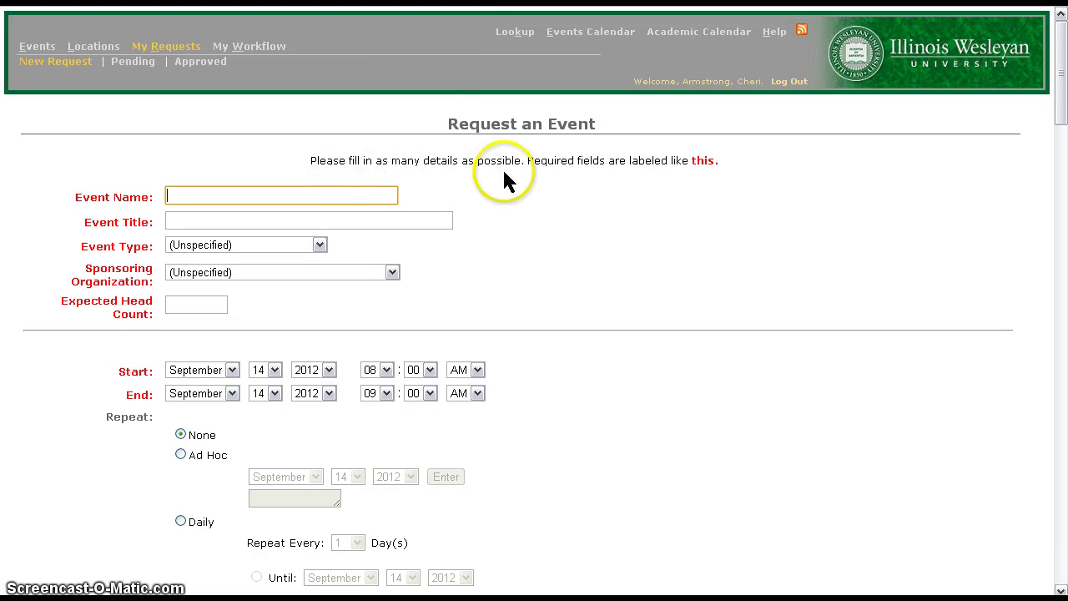
{"action": "left_click", "coordinate": [329, 198]}
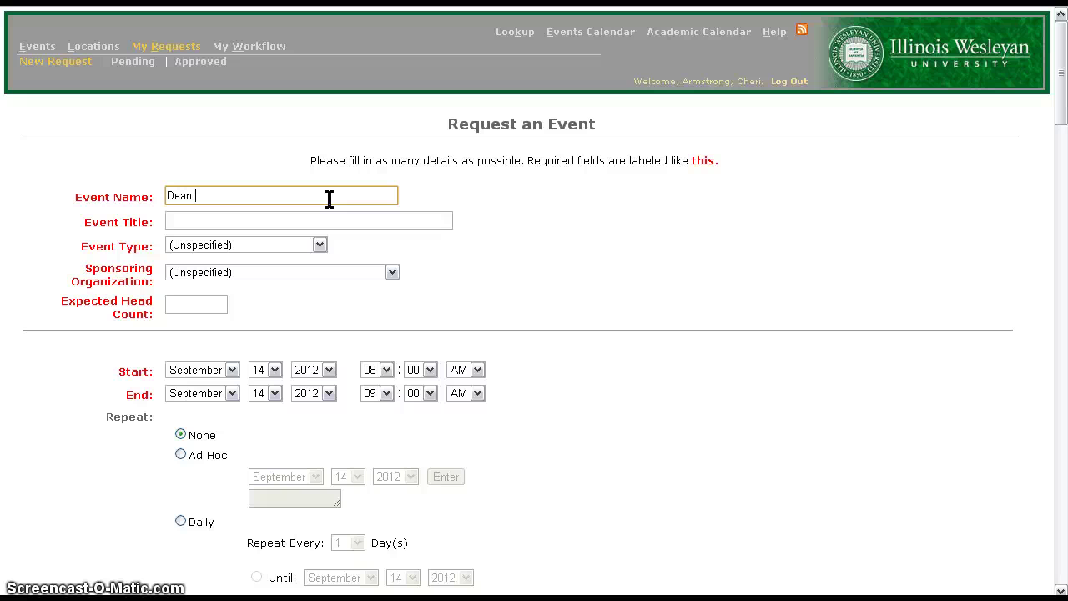
{"action": "type", "text": "Dean of Student"}
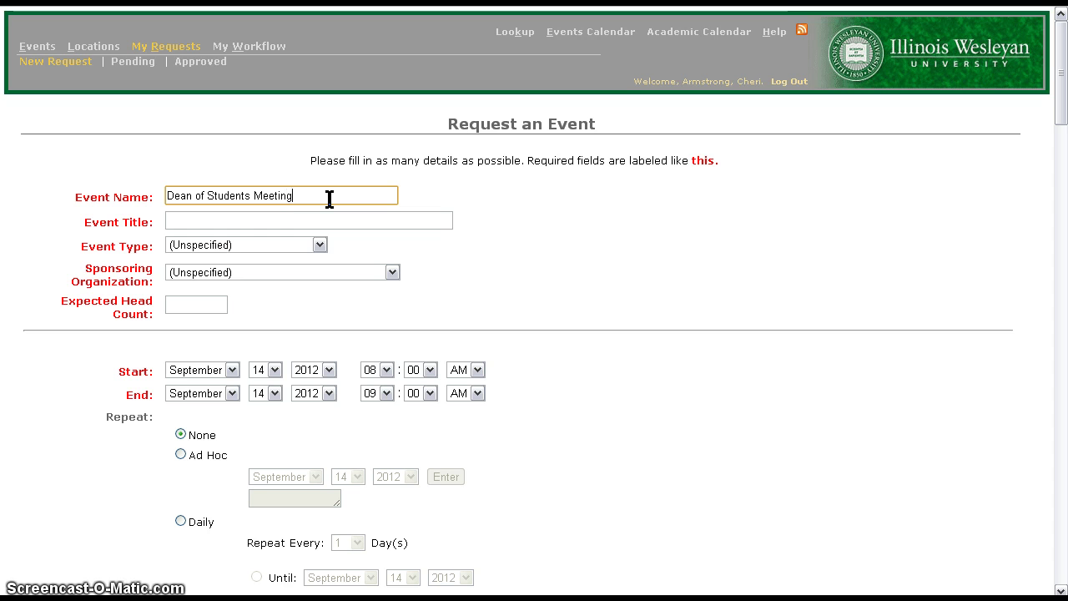
{"action": "key", "text": "Tab"}
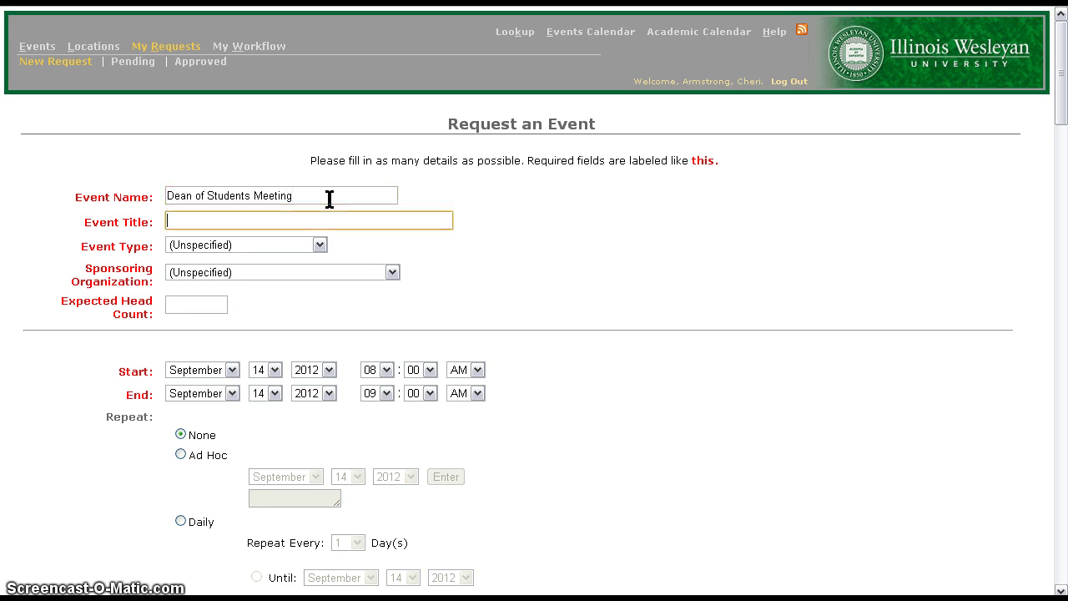
{"action": "type", "text": "Meeting"}
{"action": "left_click_drag", "start_coordinate": [317, 193], "coordinate": [156, 193]}
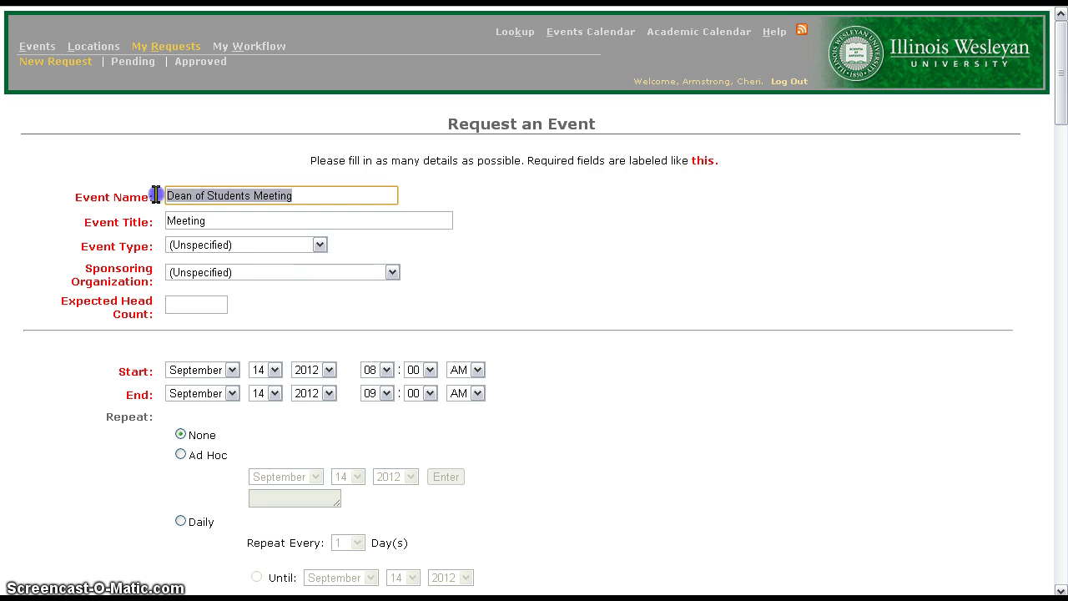
{"action": "left_click", "coordinate": [225, 225]}
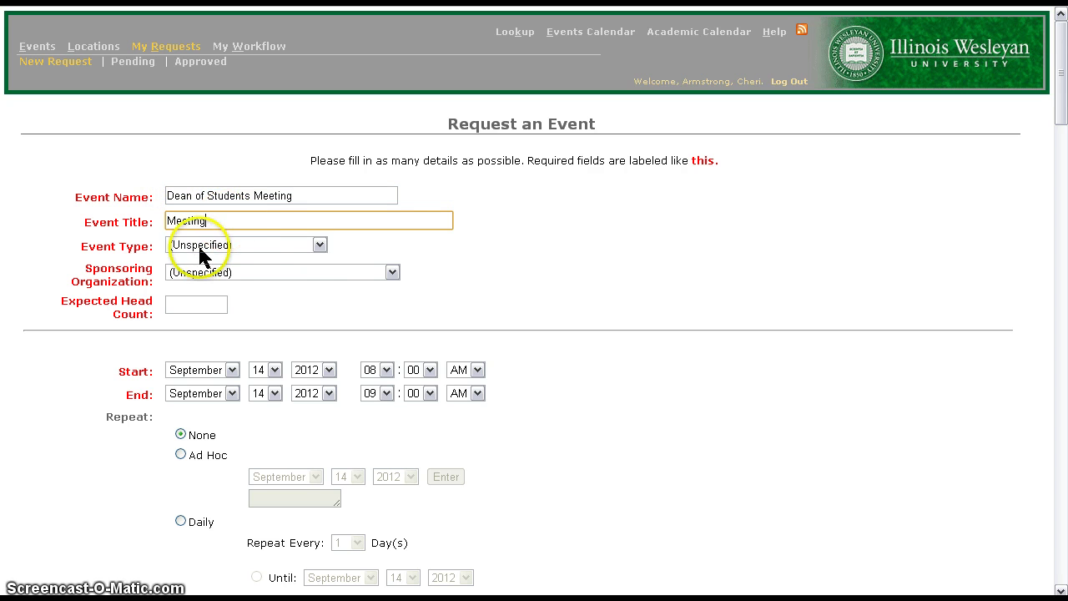
- Set event type Meeting, sponsor Dean Of Students Office, and expected head count 12
{"action": "left_click", "coordinate": [319, 245]}
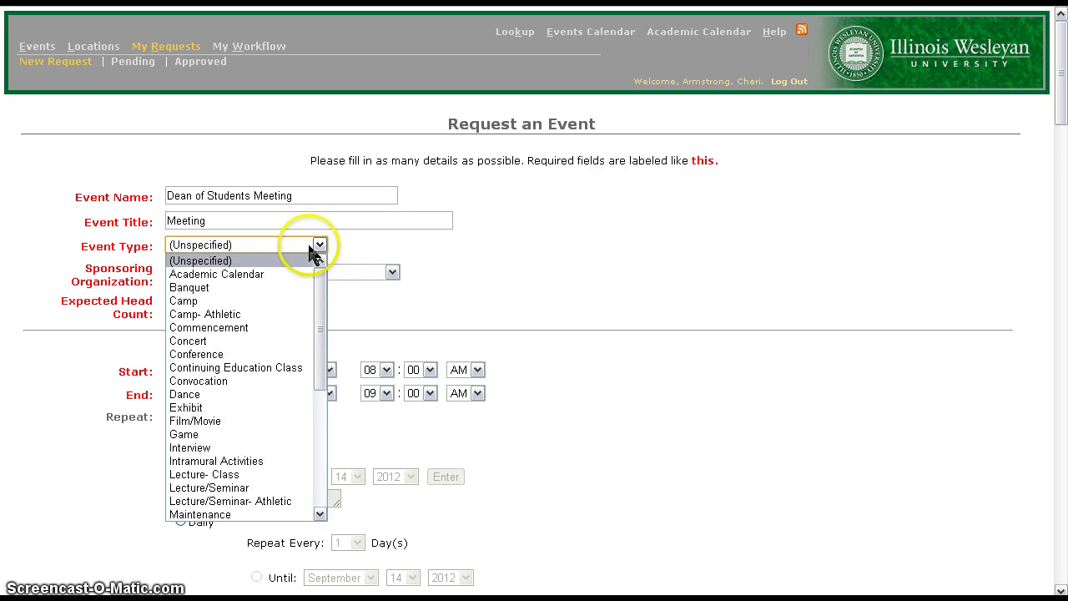
{"action": "left_click_drag", "start_coordinate": [321, 376], "coordinate": [320, 437]}
{"action": "left_click", "coordinate": [258, 388]}
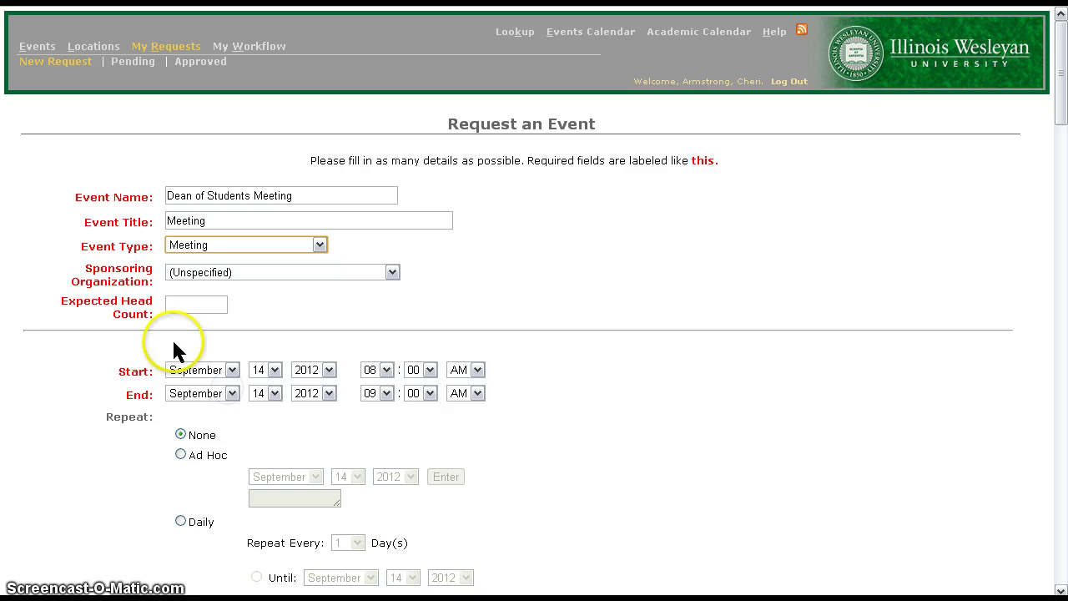
{"action": "left_click", "coordinate": [391, 272]}
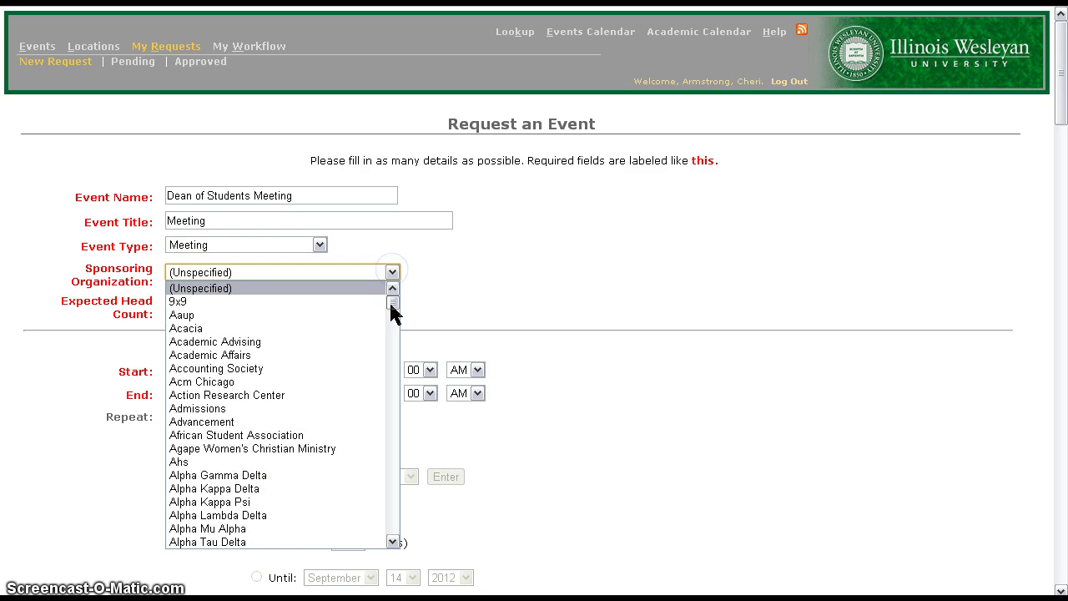
{"action": "left_click_drag", "start_coordinate": [393, 305], "coordinate": [387, 367]}
{"action": "left_click", "coordinate": [309, 344]}
{"action": "left_click", "coordinate": [203, 307]}
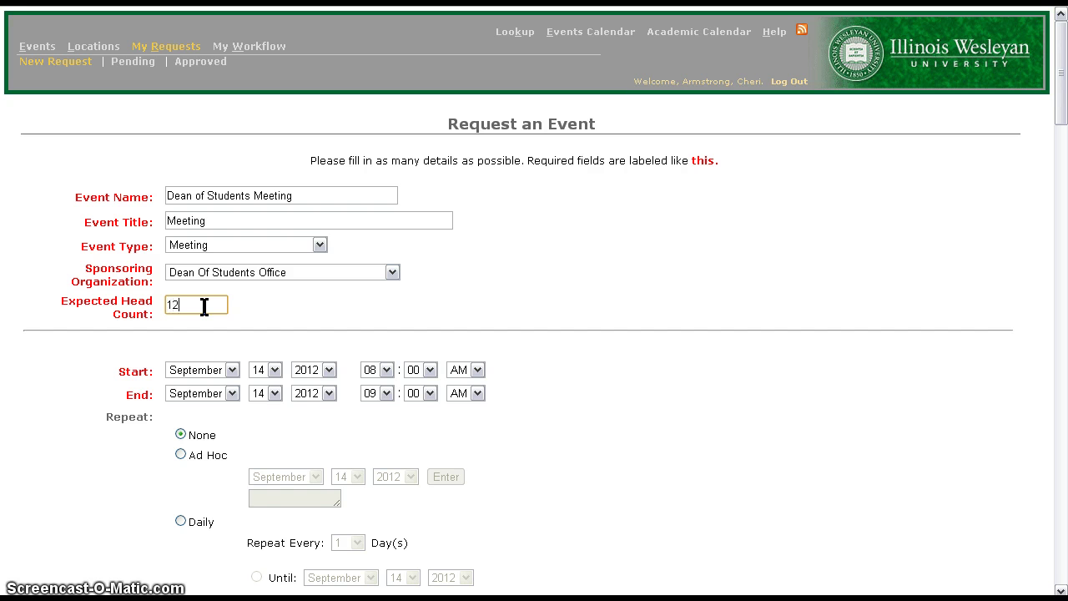
{"action": "left_click", "coordinate": [203, 307]}
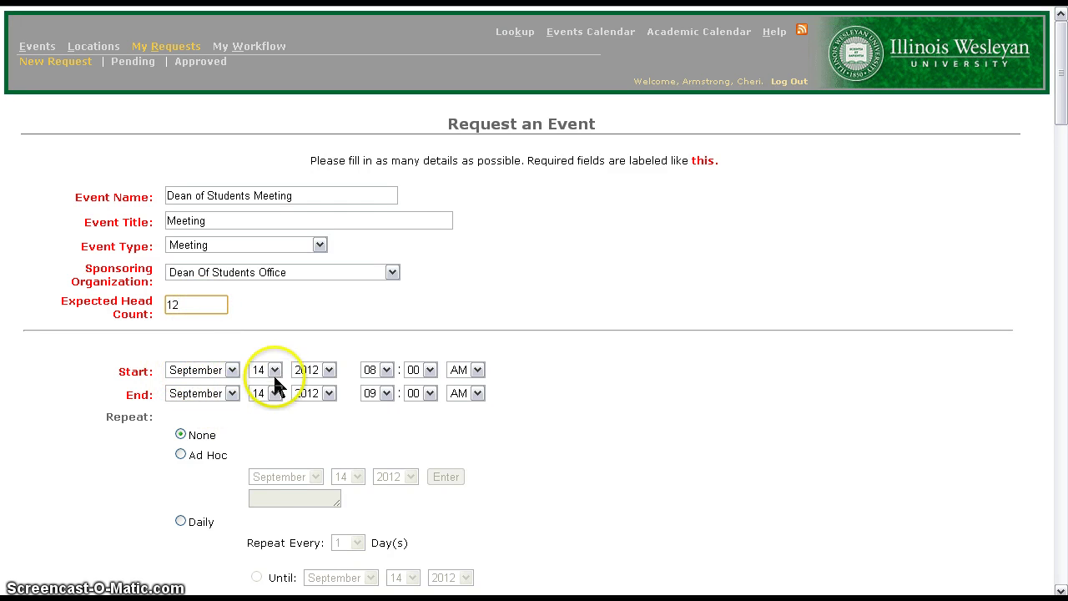
- Change the start and end day to September 15, 2012, keeping 08:00–09:00 AM
{"action": "scroll", "coordinate": [353, 375], "scroll_direction": "down", "scroll_amount": 2}
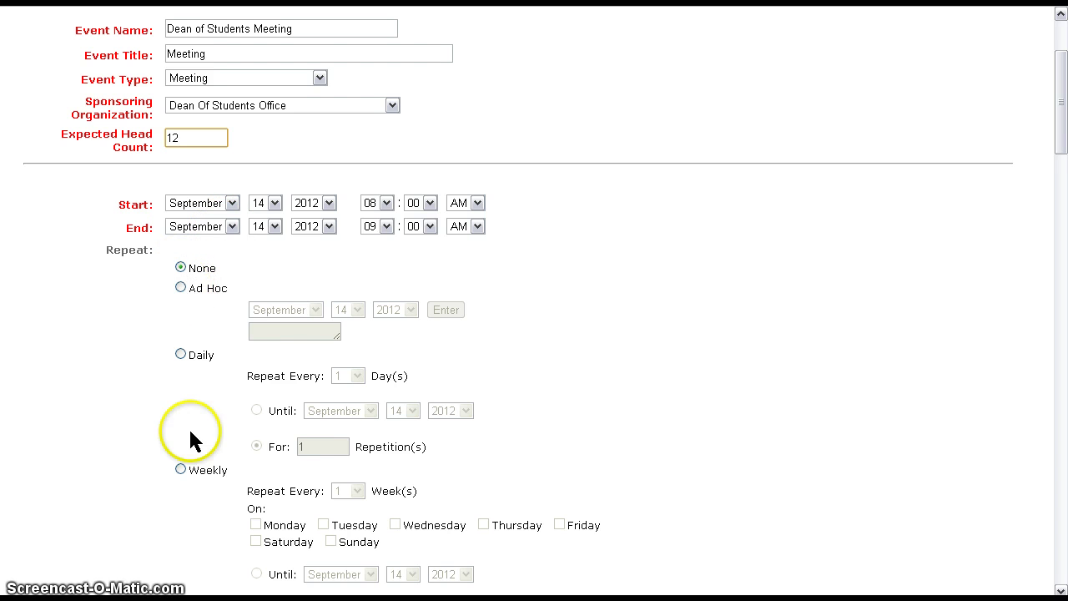
{"action": "left_click", "coordinate": [272, 202]}
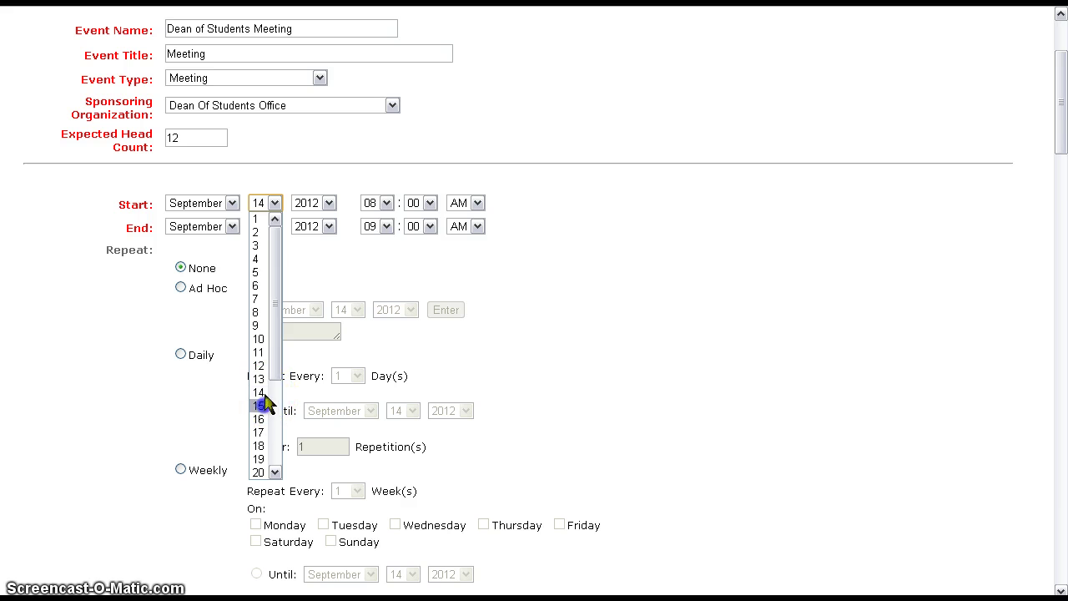
{"action": "left_click", "coordinate": [258, 405]}
{"action": "left_click", "coordinate": [275, 227]}
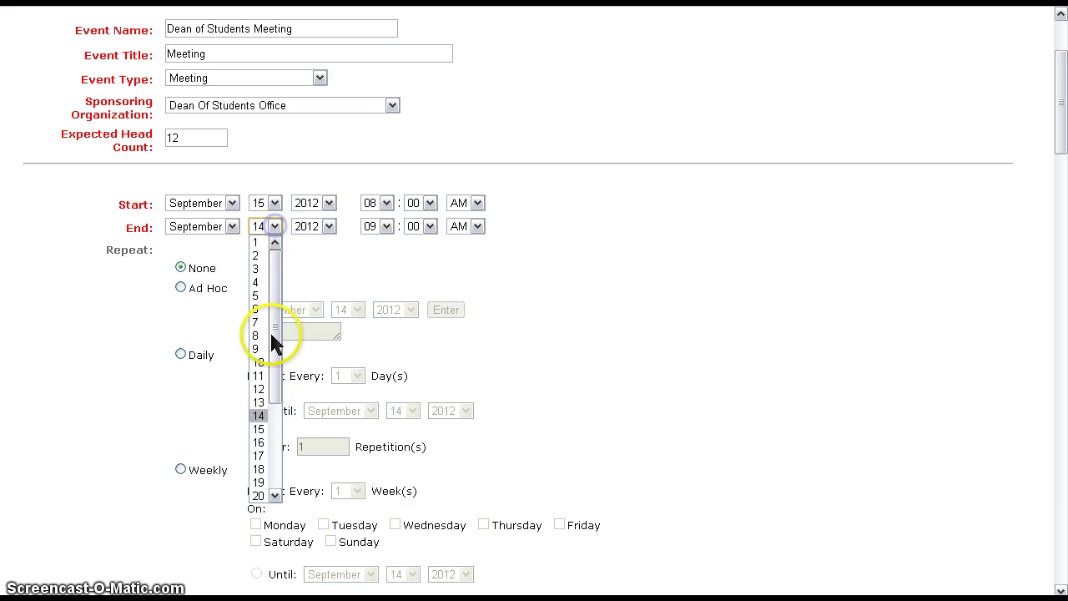
{"action": "left_click", "coordinate": [260, 428]}
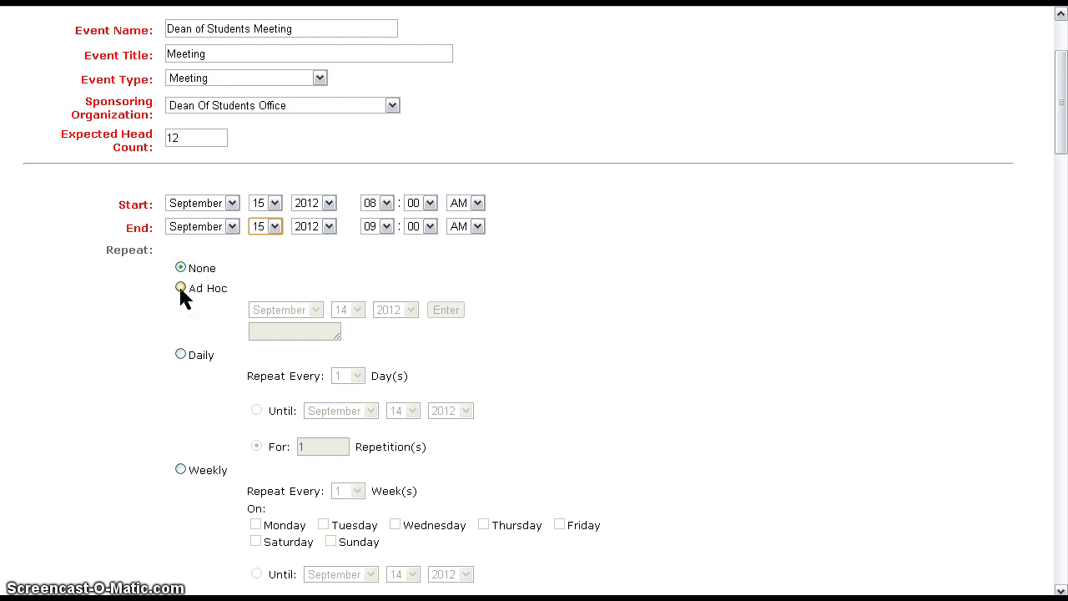
- Choose Ad Hoc repeat and add 9/19/2012 and 11/3/2012 as extra dates
{"action": "left_click", "coordinate": [181, 288]}
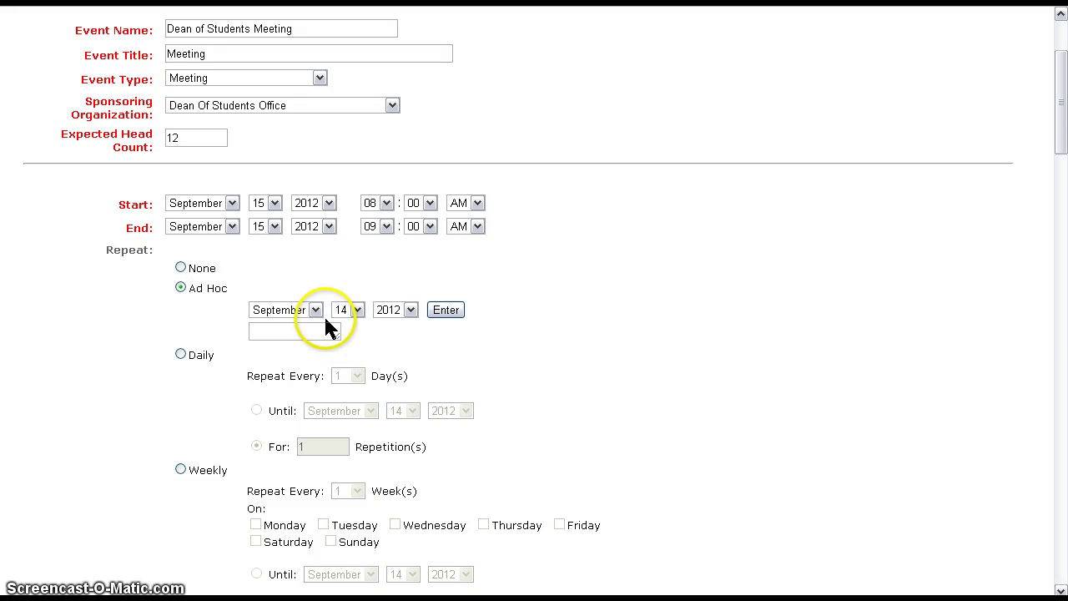
{"action": "left_click", "coordinate": [353, 310]}
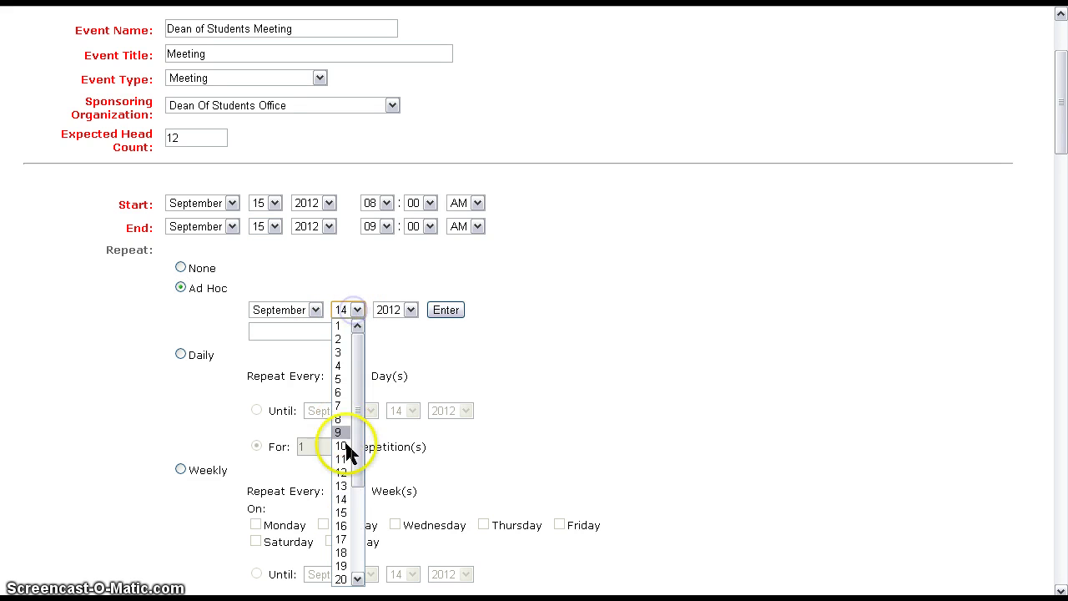
{"action": "left_click", "coordinate": [342, 557]}
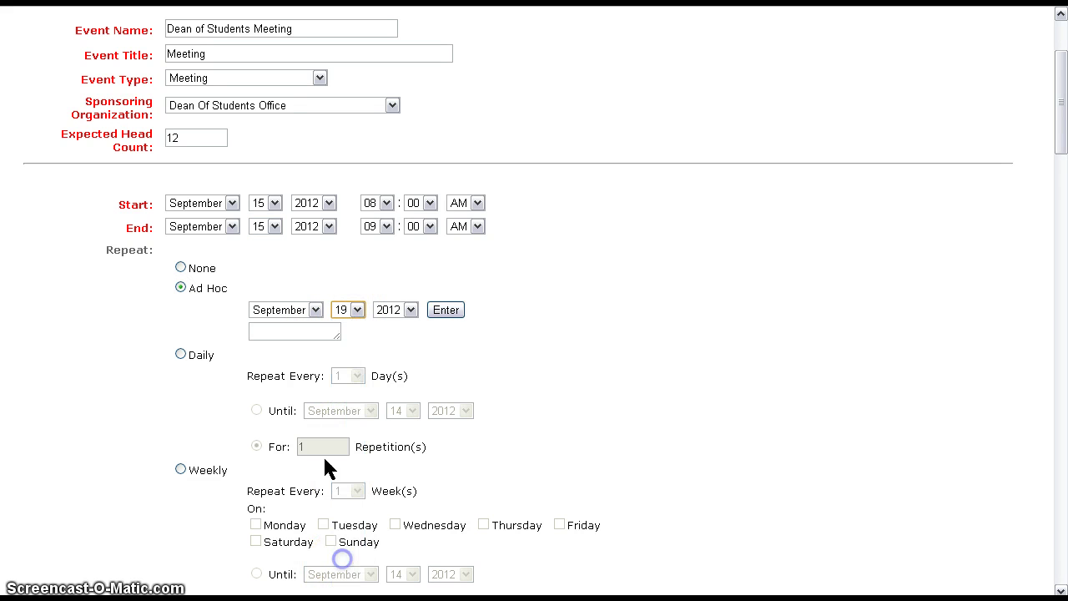
{"action": "left_click", "coordinate": [446, 309]}
{"action": "left_click", "coordinate": [275, 330]}
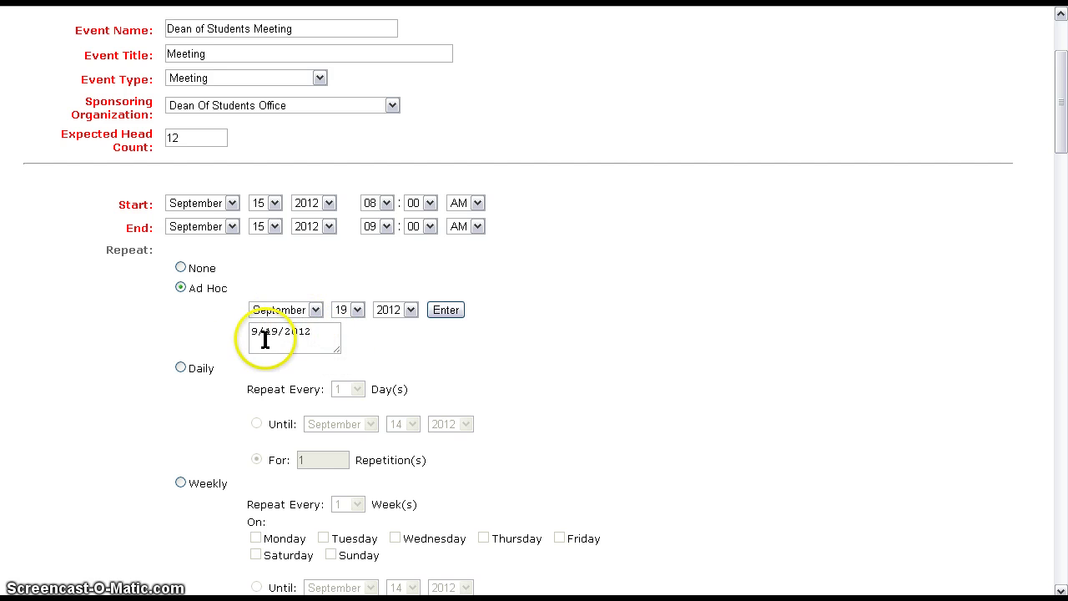
{"action": "left_click", "coordinate": [319, 313]}
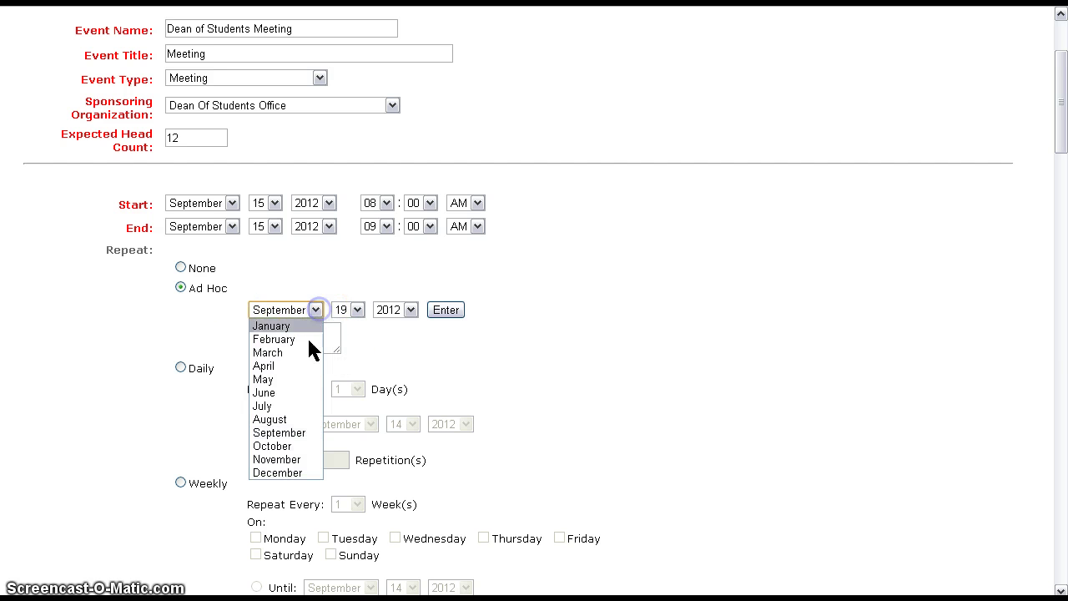
{"action": "left_click", "coordinate": [298, 460]}
{"action": "left_click", "coordinate": [359, 309]}
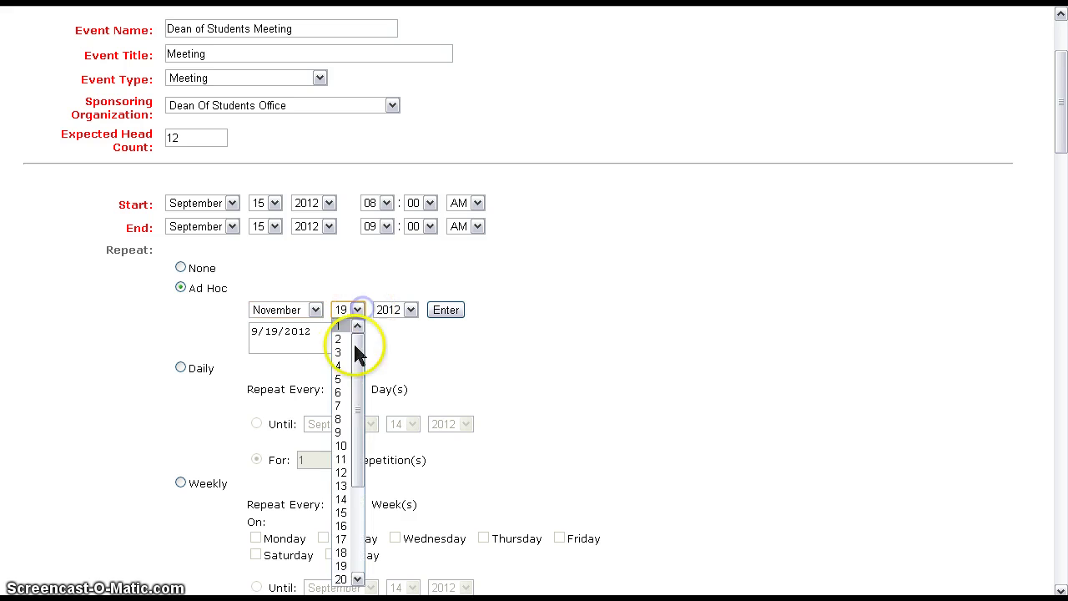
{"action": "left_click", "coordinate": [340, 355]}
{"action": "left_click", "coordinate": [442, 310]}
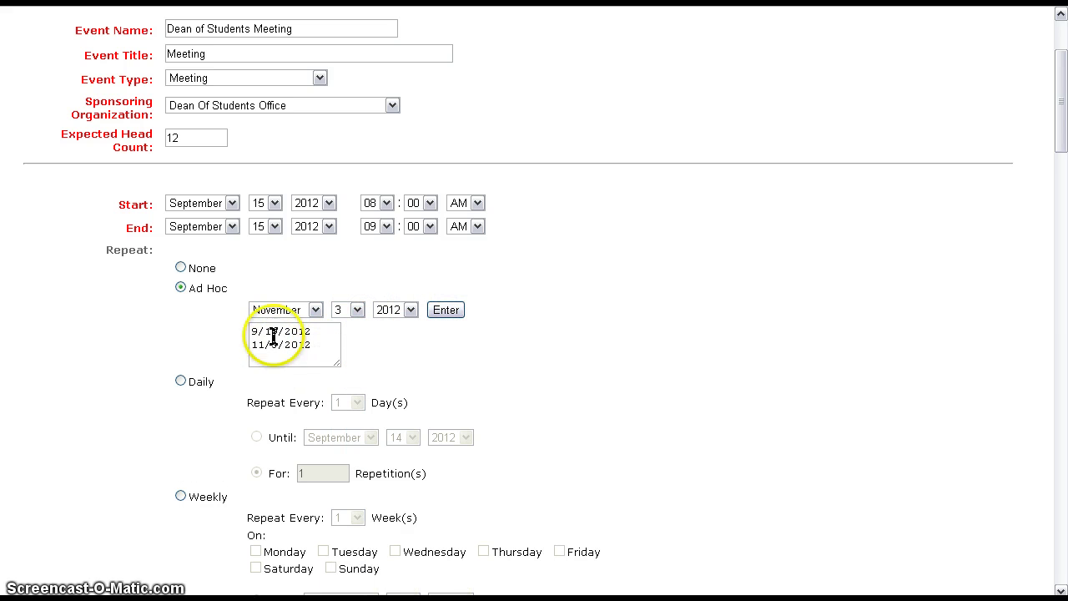
{"action": "scroll", "coordinate": [346, 406], "scroll_direction": "down", "scroll_amount": 5}
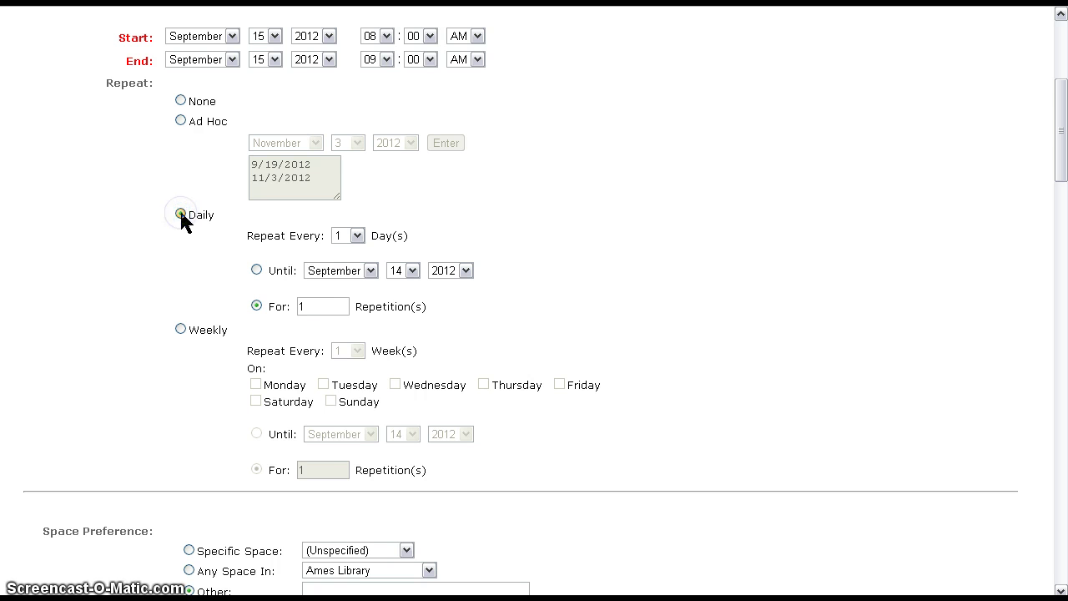
- Set the Daily repeat to every 1 day, ending after a repetition count
{"action": "left_click", "coordinate": [357, 236]}
{"action": "left_click", "coordinate": [364, 238]}
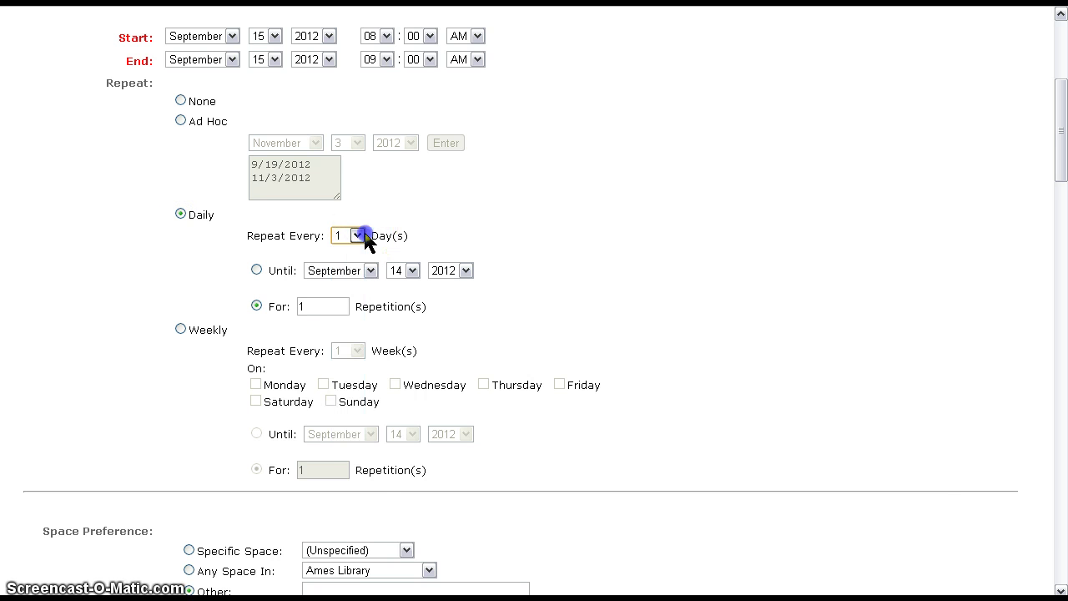
{"action": "left_click", "coordinate": [411, 272]}
{"action": "left_click", "coordinate": [413, 273]}
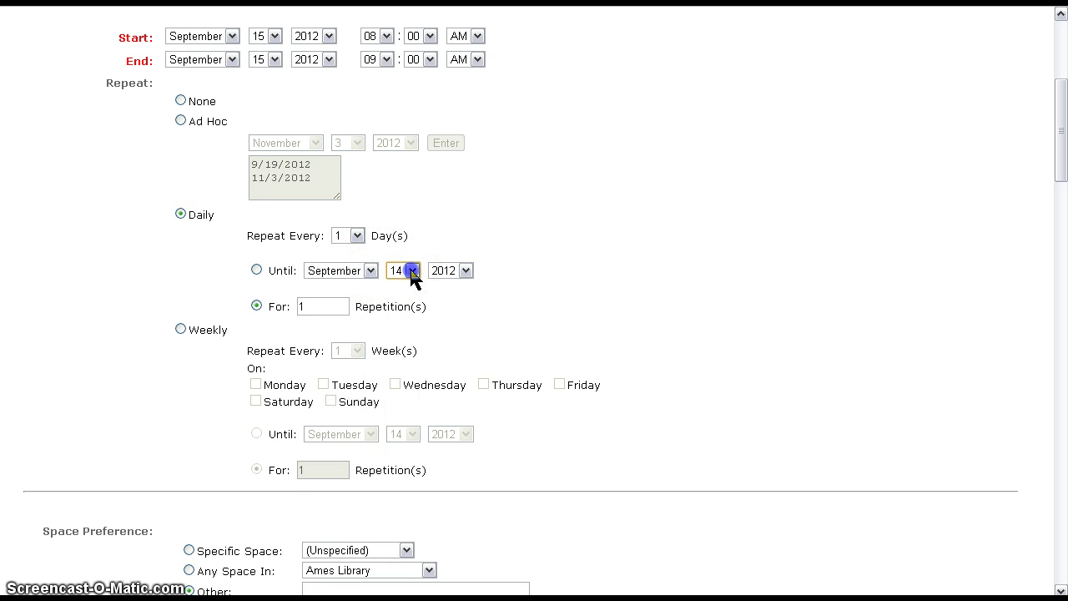
{"action": "left_click", "coordinate": [256, 306]}
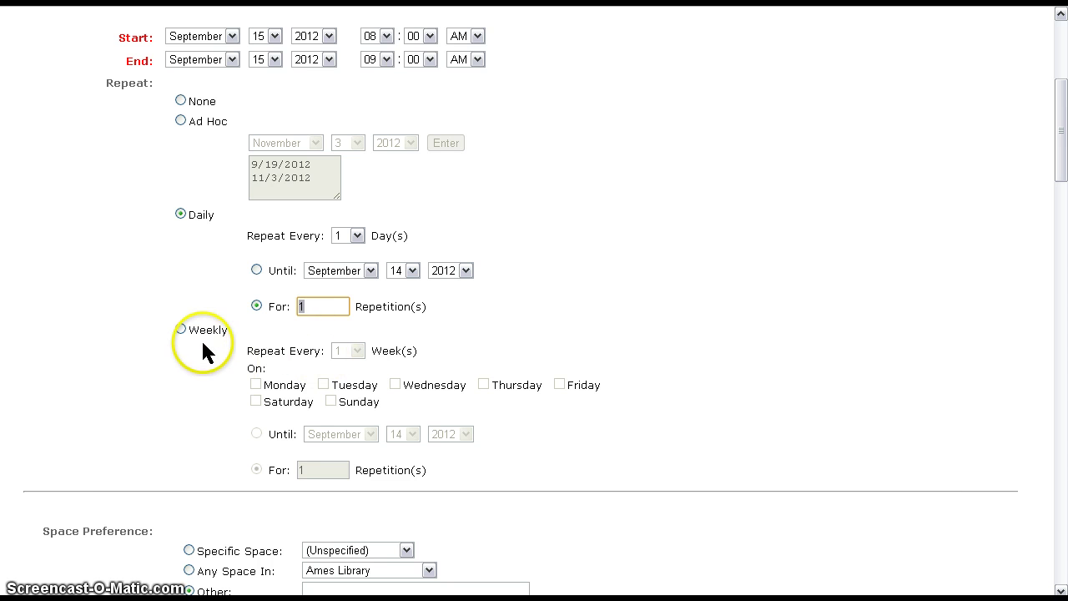
- Switch to Weekly repeat on Monday and Wednesday until December 7, 2012
{"action": "left_click", "coordinate": [180, 328]}
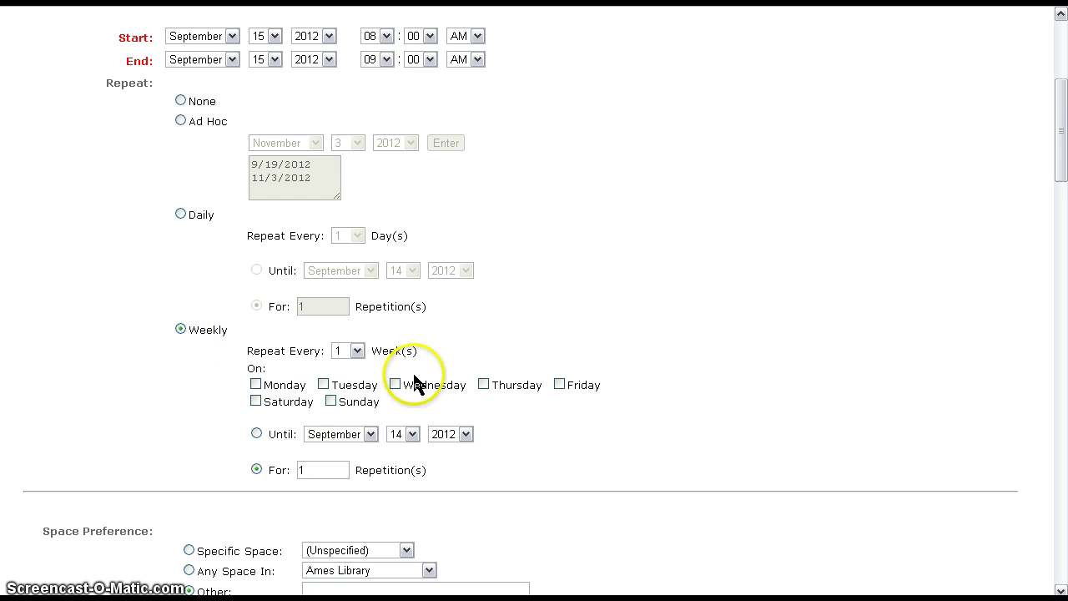
{"action": "left_click", "coordinate": [257, 384]}
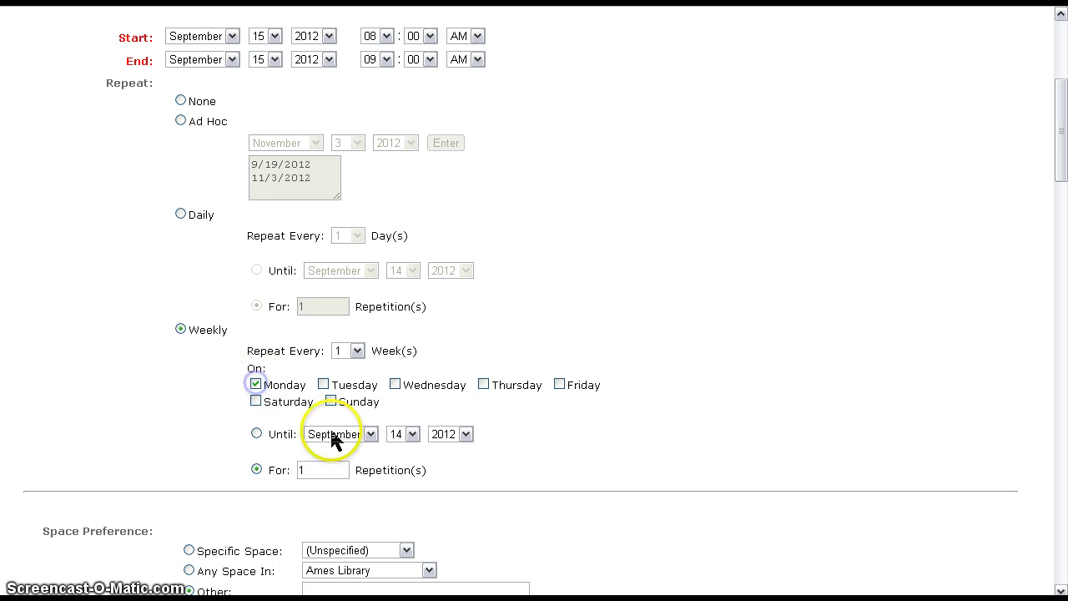
{"action": "left_click", "coordinate": [396, 385]}
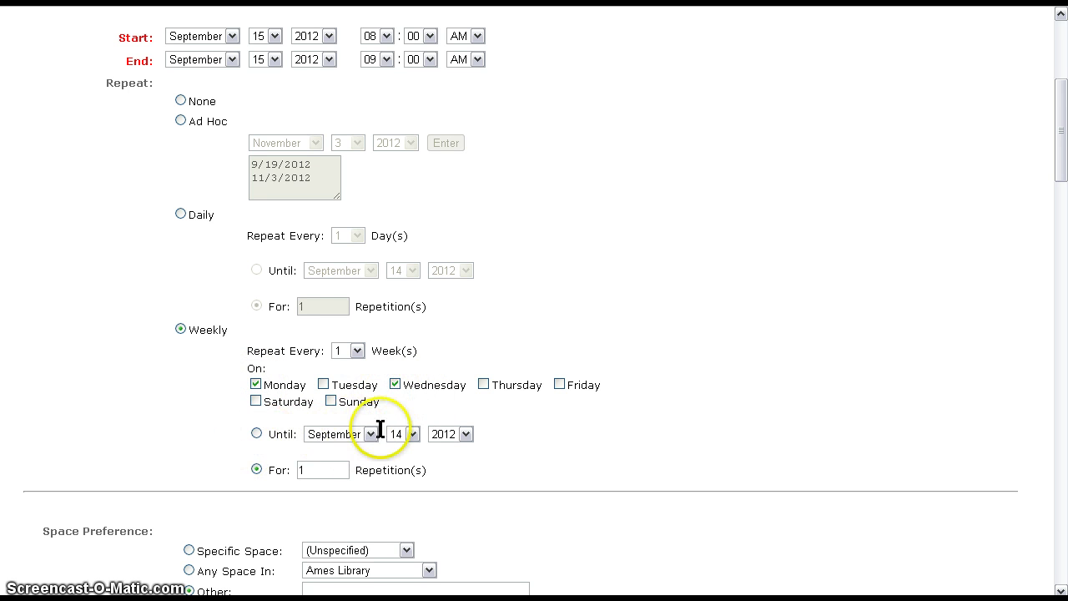
{"action": "left_click", "coordinate": [368, 434]}
{"action": "left_click", "coordinate": [342, 418]}
{"action": "left_click", "coordinate": [411, 434]}
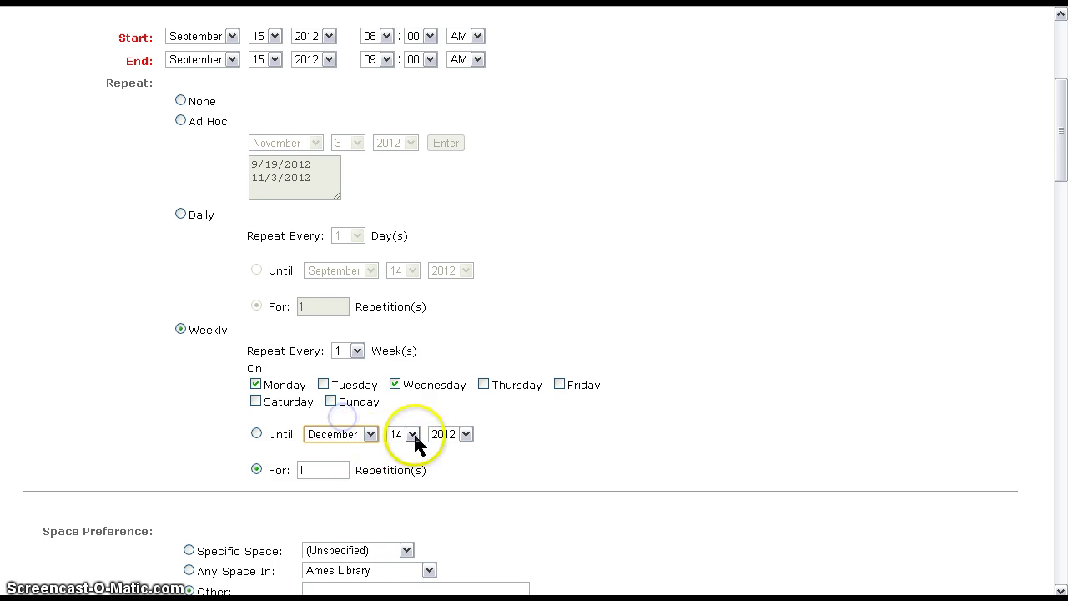
{"action": "left_click", "coordinate": [395, 244]}
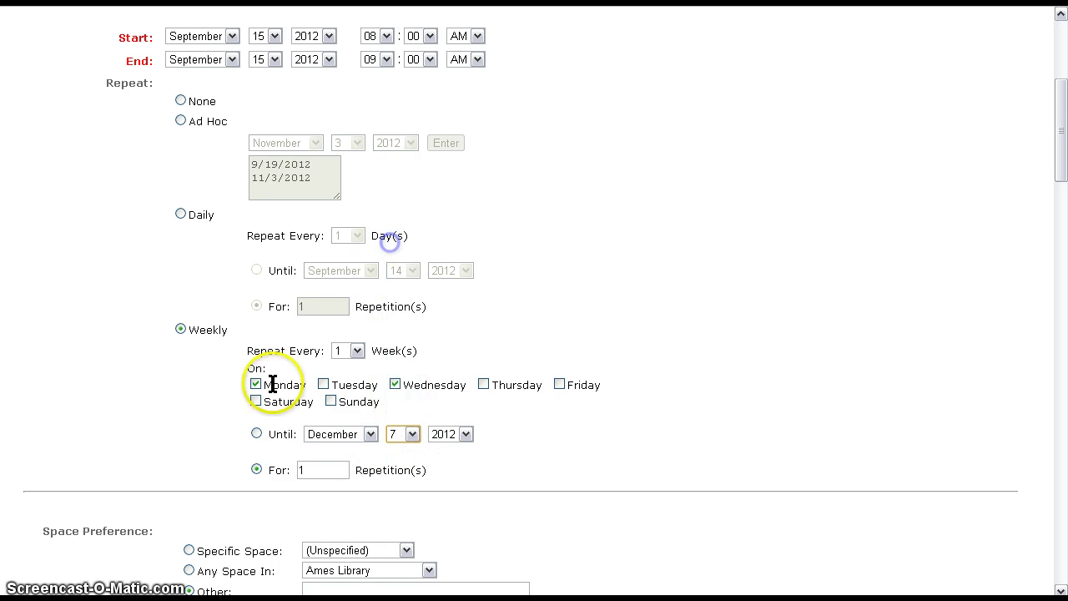
{"action": "left_click", "coordinate": [257, 434]}
- Pick MC FL as the Specific Space preference
{"action": "scroll", "coordinate": [139, 401], "scroll_direction": "down", "scroll_amount": 3}
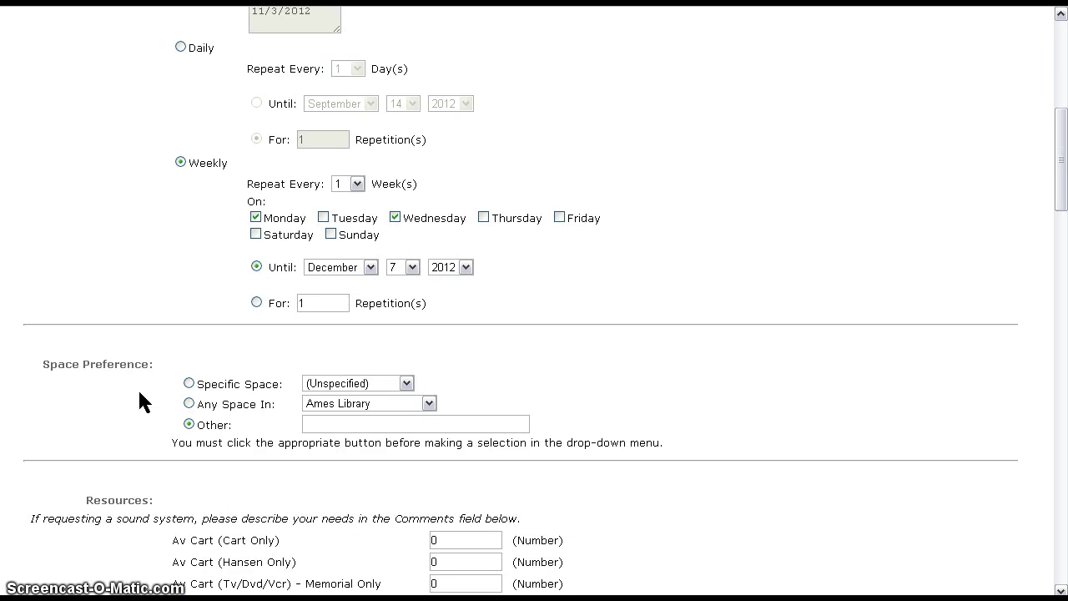
{"action": "scroll", "coordinate": [139, 401], "scroll_direction": "down", "scroll_amount": 1}
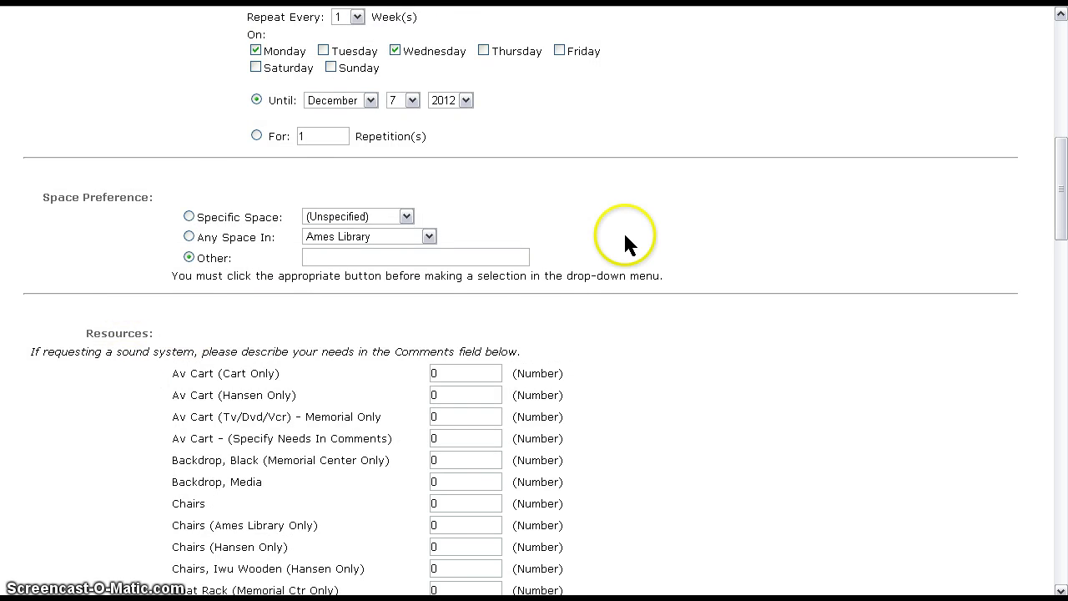
{"action": "scroll", "coordinate": [625, 236], "scroll_direction": "down", "scroll_amount": 1}
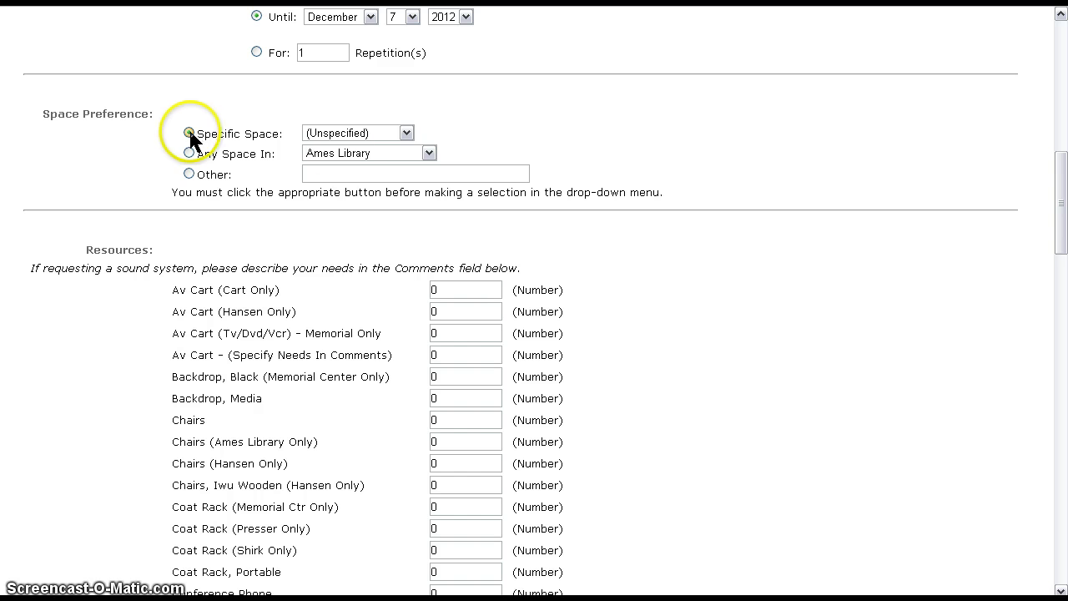
{"action": "left_click", "coordinate": [406, 133]}
{"action": "left_click_drag", "start_coordinate": [406, 159], "coordinate": [406, 312]}
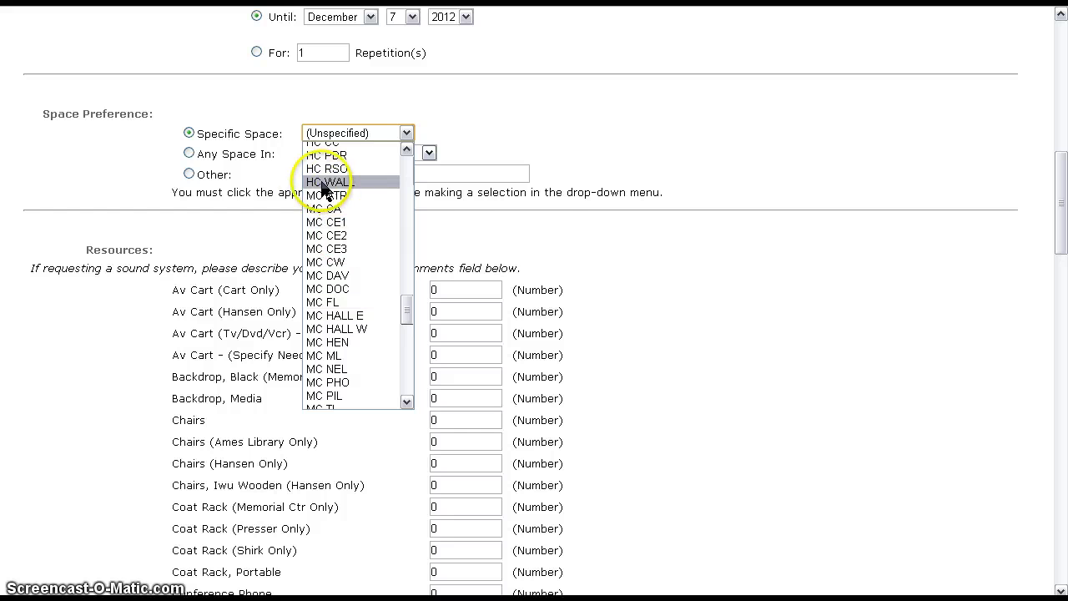
{"action": "left_click", "coordinate": [329, 302]}
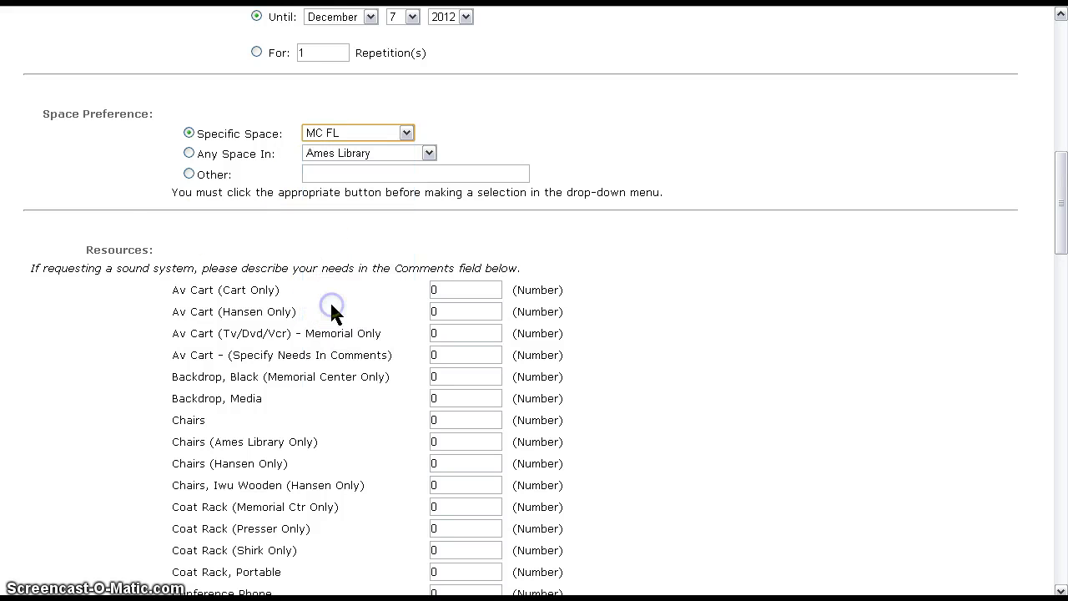
- Choose CNS as the Any Space In building, then set the space preference to Other
{"action": "left_click", "coordinate": [189, 153]}
{"action": "left_click", "coordinate": [428, 153]}
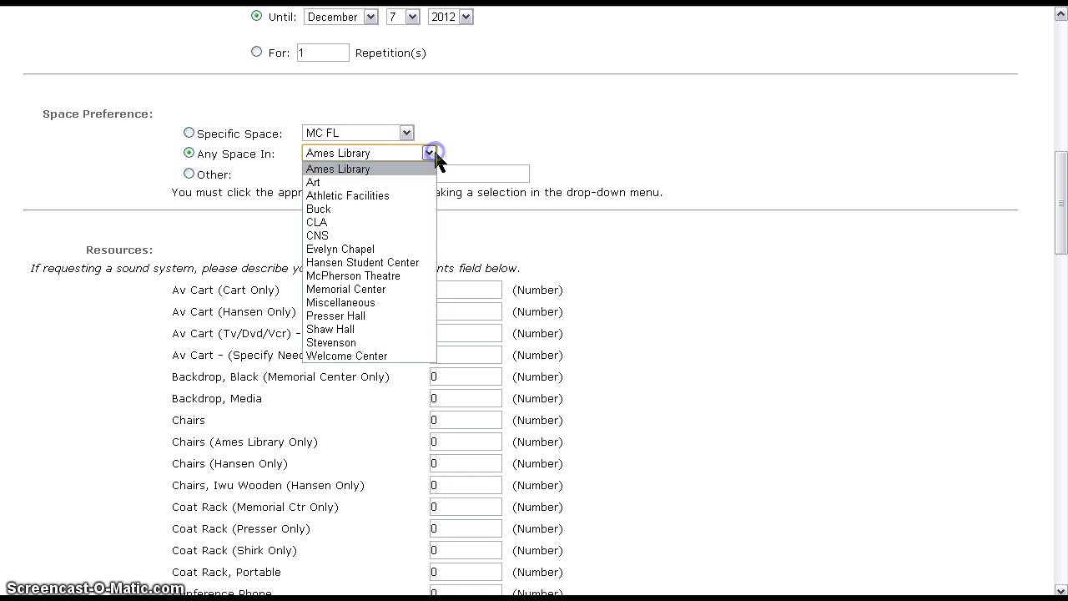
{"action": "left_click", "coordinate": [331, 234]}
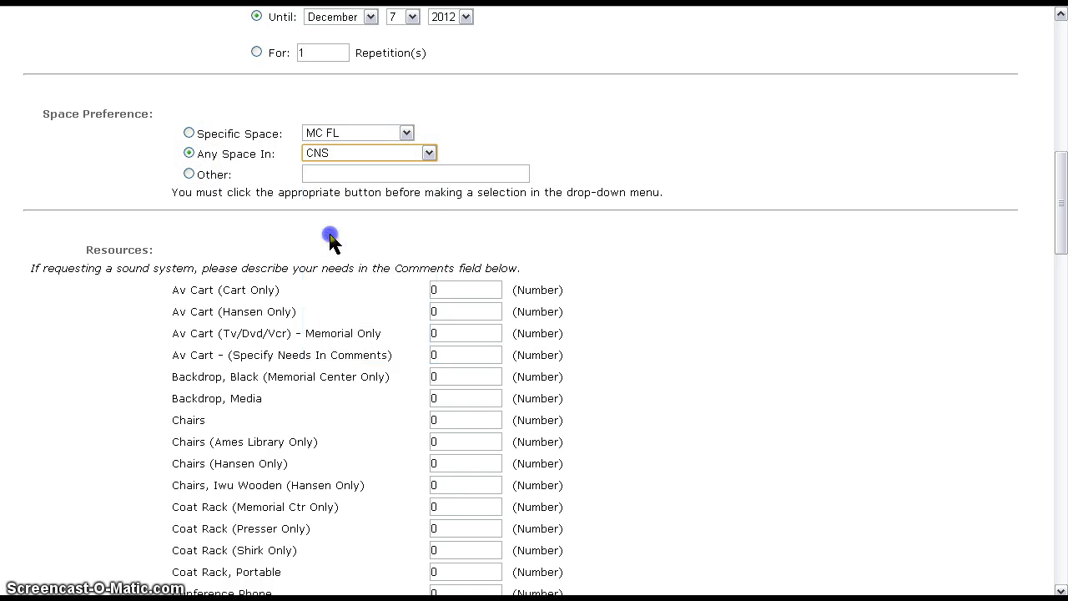
{"action": "left_click", "coordinate": [189, 134]}
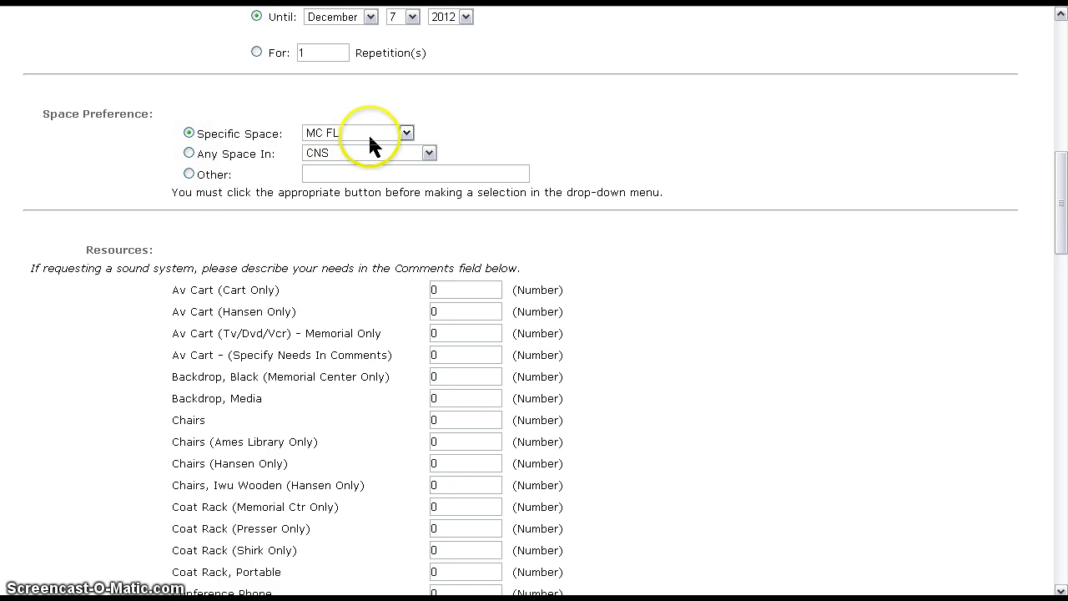
{"action": "left_click", "coordinate": [189, 173]}
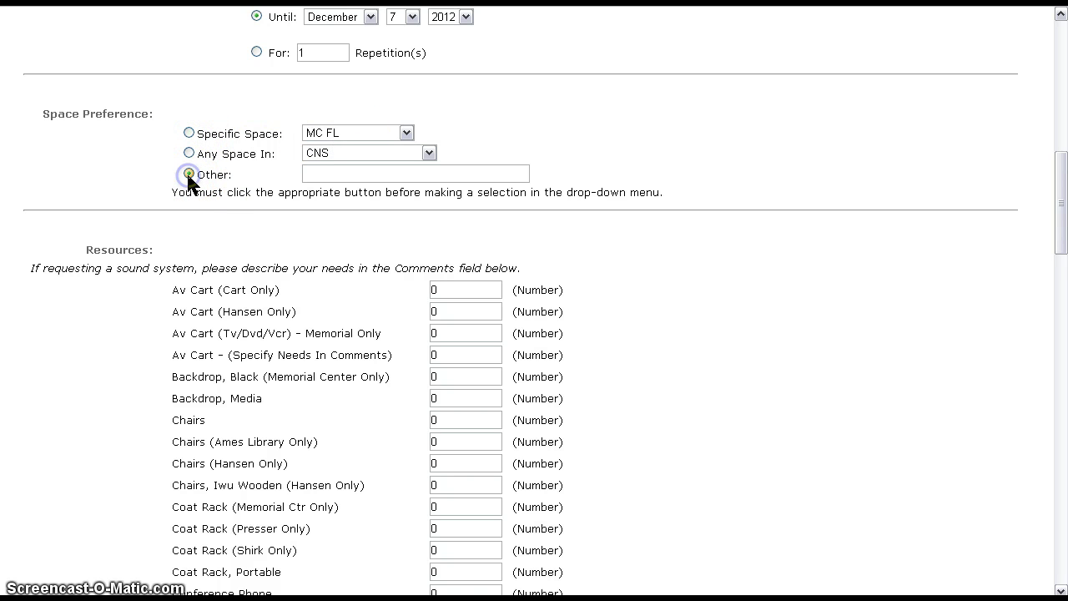
{"action": "left_click", "coordinate": [335, 176]}
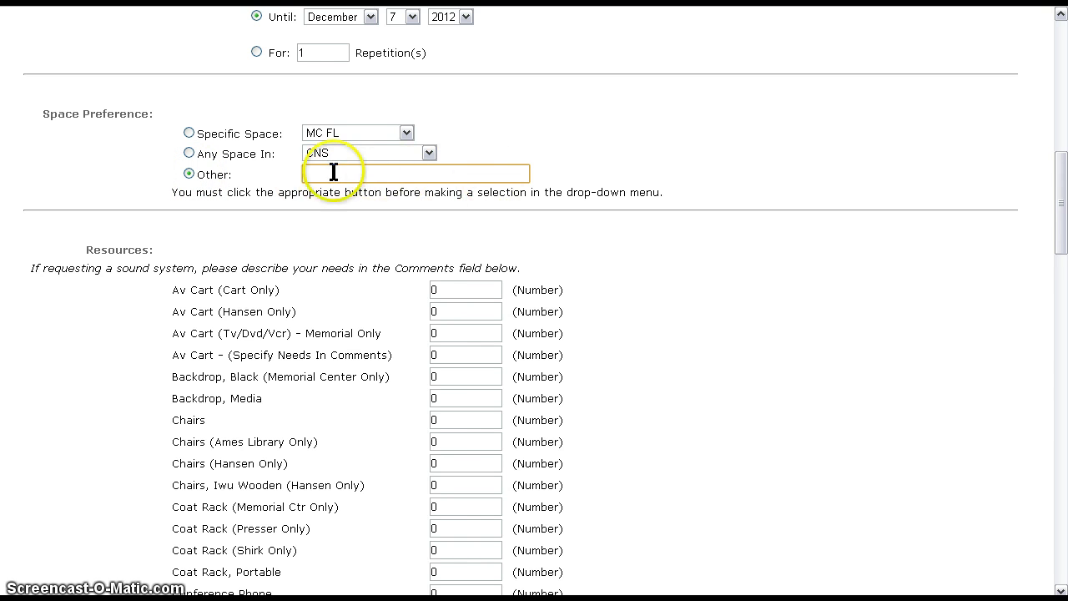
- Enter quantity 5 for Tables, 8 Foot (Memorial Center Only)
{"action": "scroll", "coordinate": [174, 193], "scroll_direction": "down", "scroll_amount": 5}
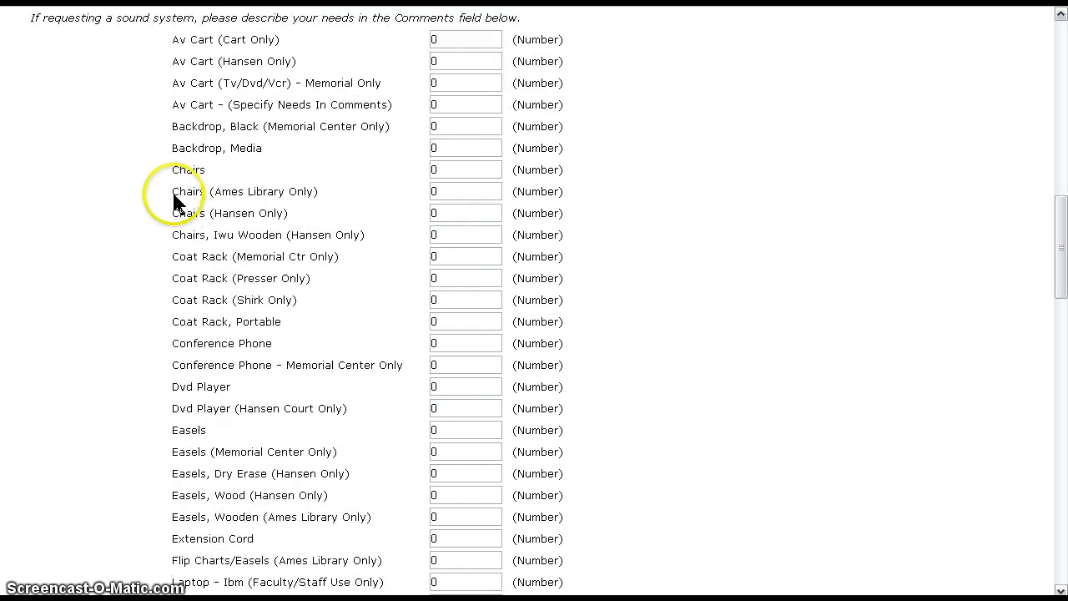
{"action": "scroll", "coordinate": [167, 182], "scroll_direction": "up", "scroll_amount": 2}
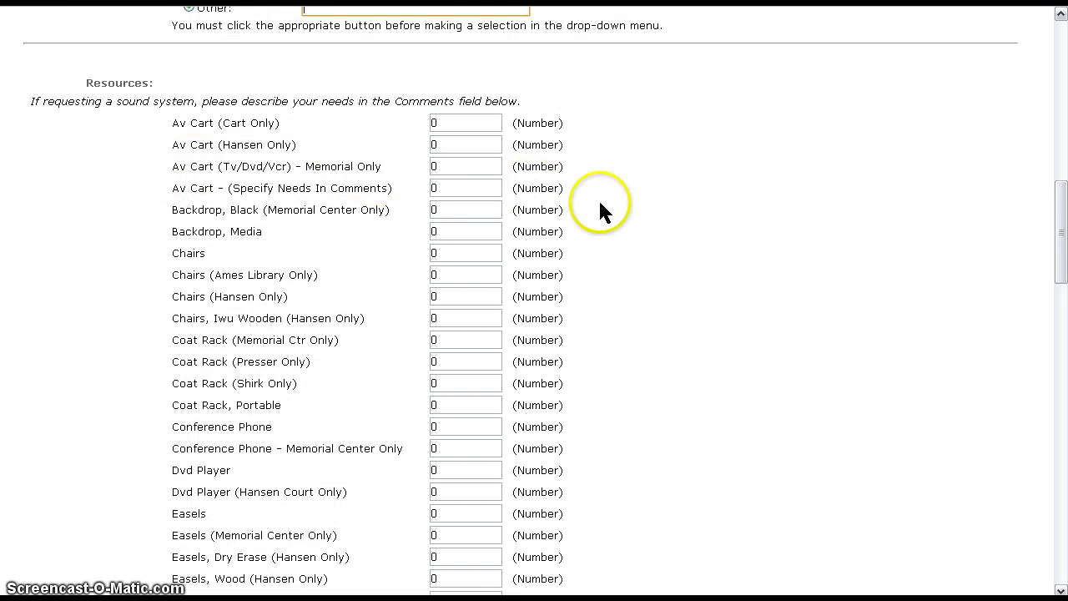
{"action": "scroll", "coordinate": [595, 206], "scroll_direction": "down", "scroll_amount": 7}
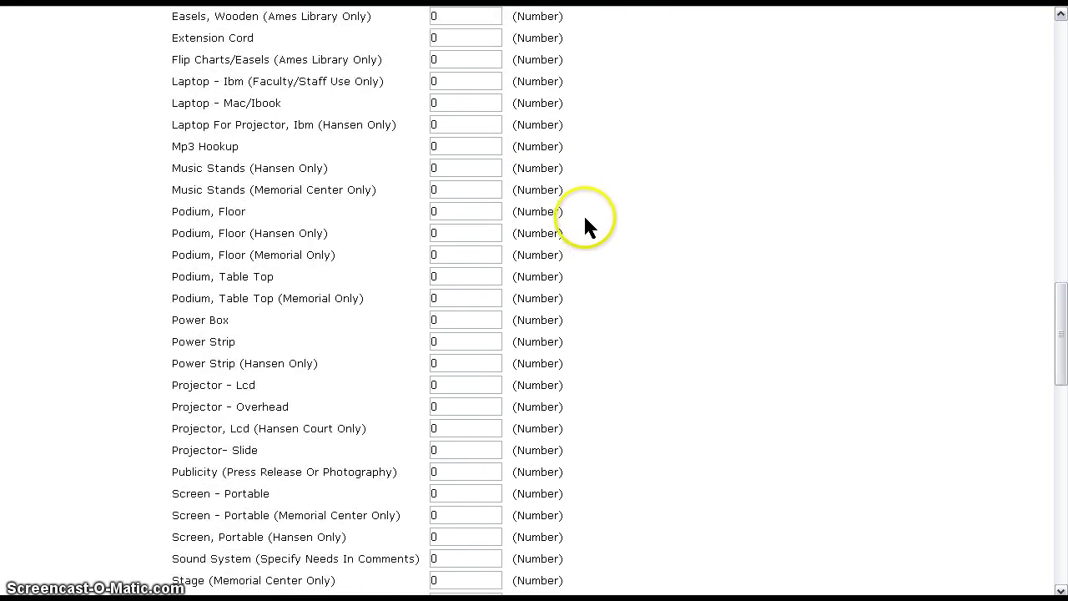
{"action": "scroll", "coordinate": [570, 205], "scroll_direction": "up", "scroll_amount": 8}
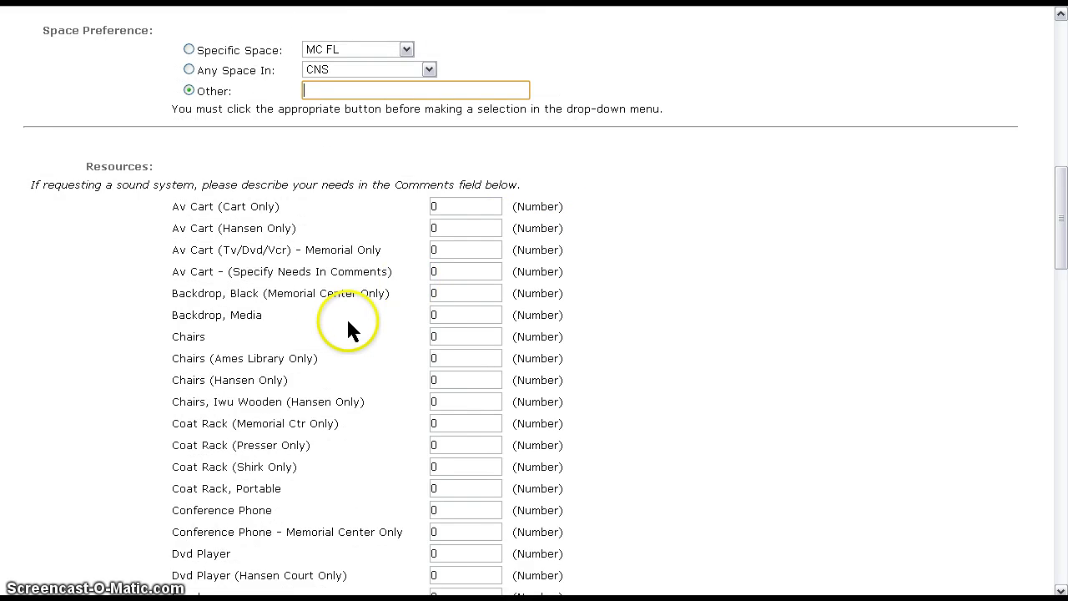
{"action": "scroll", "coordinate": [344, 324], "scroll_direction": "down", "scroll_amount": 3}
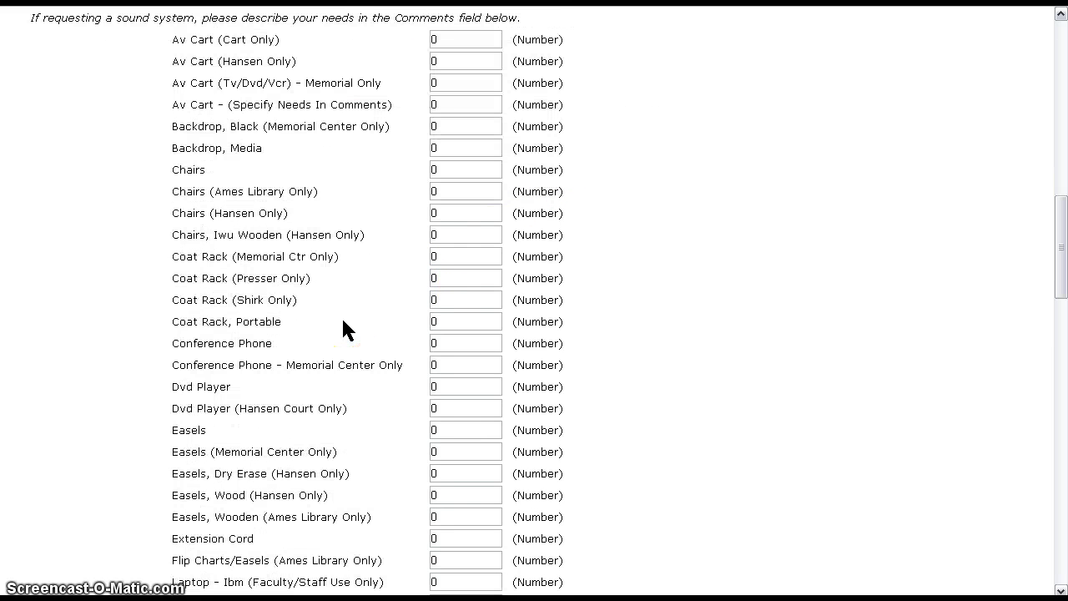
{"action": "left_click", "coordinate": [301, 299]}
{"action": "scroll", "coordinate": [386, 293], "scroll_direction": "down", "scroll_amount": 2}
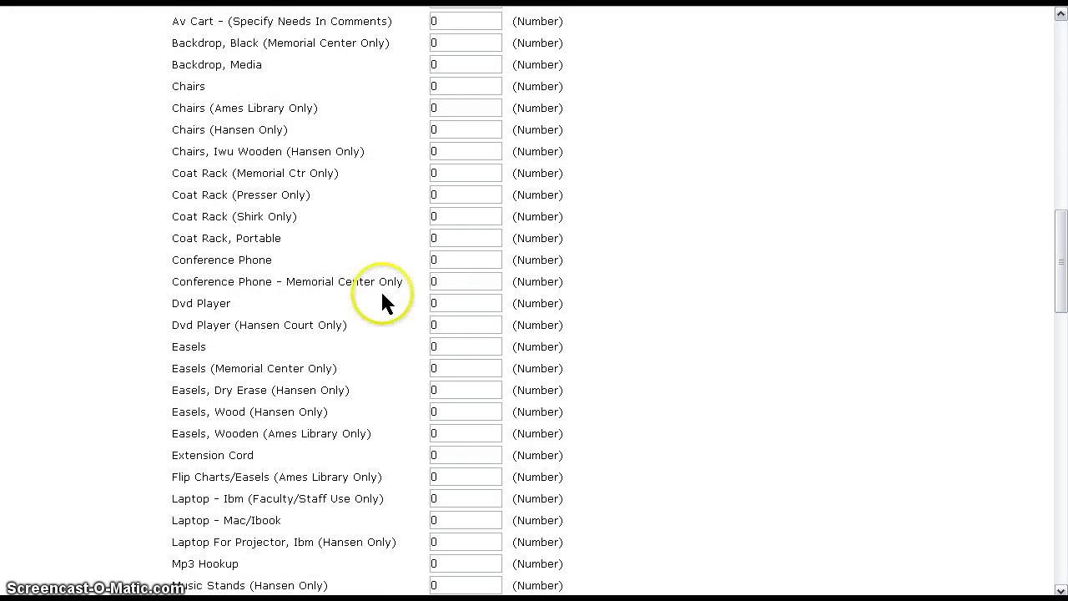
{"action": "scroll", "coordinate": [382, 299], "scroll_direction": "down", "scroll_amount": 11}
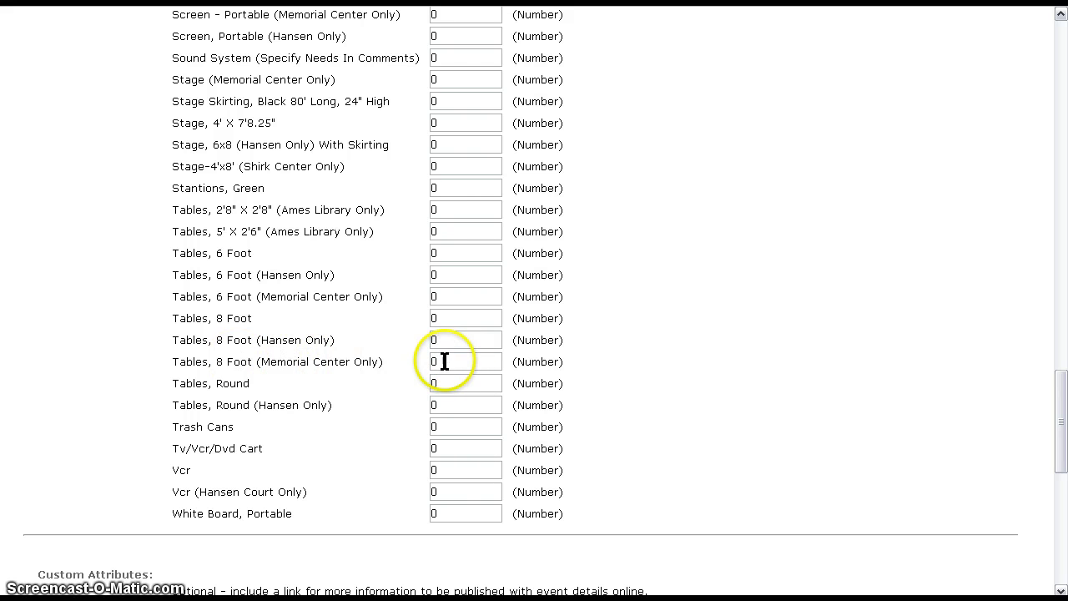
{"action": "left_click_drag", "start_coordinate": [445, 362], "coordinate": [365, 359]}
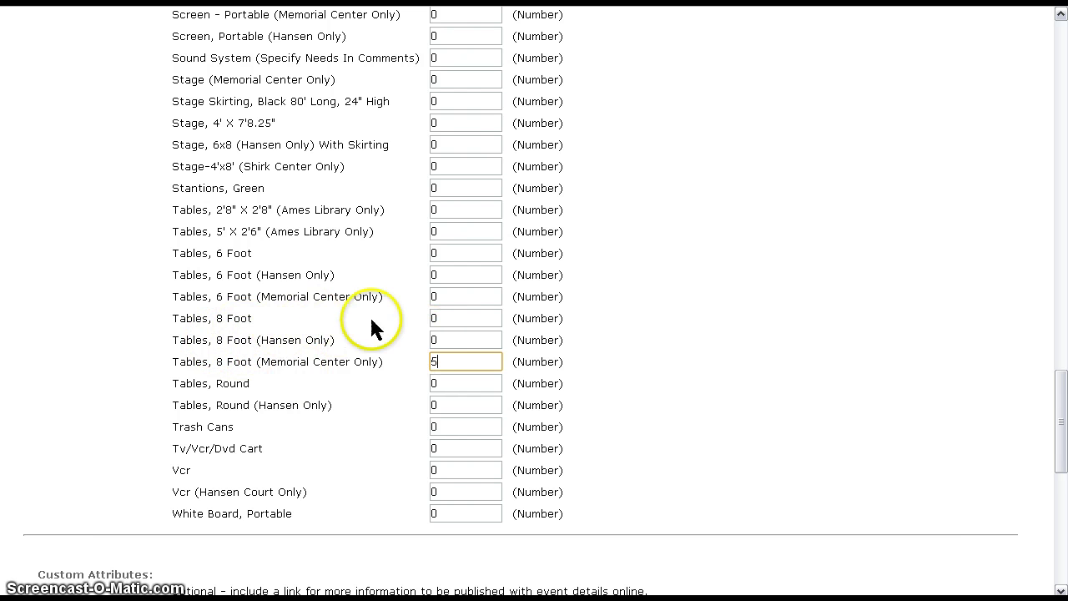
{"action": "left_click_drag", "start_coordinate": [456, 318], "coordinate": [377, 325]}
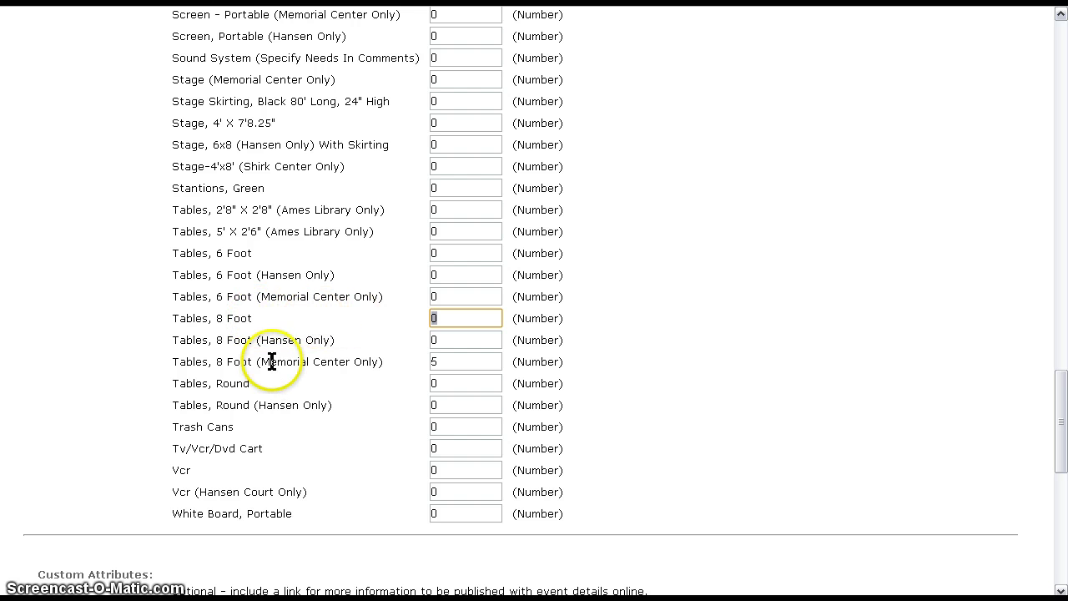
{"action": "scroll", "coordinate": [274, 367], "scroll_direction": "up", "scroll_amount": 4}
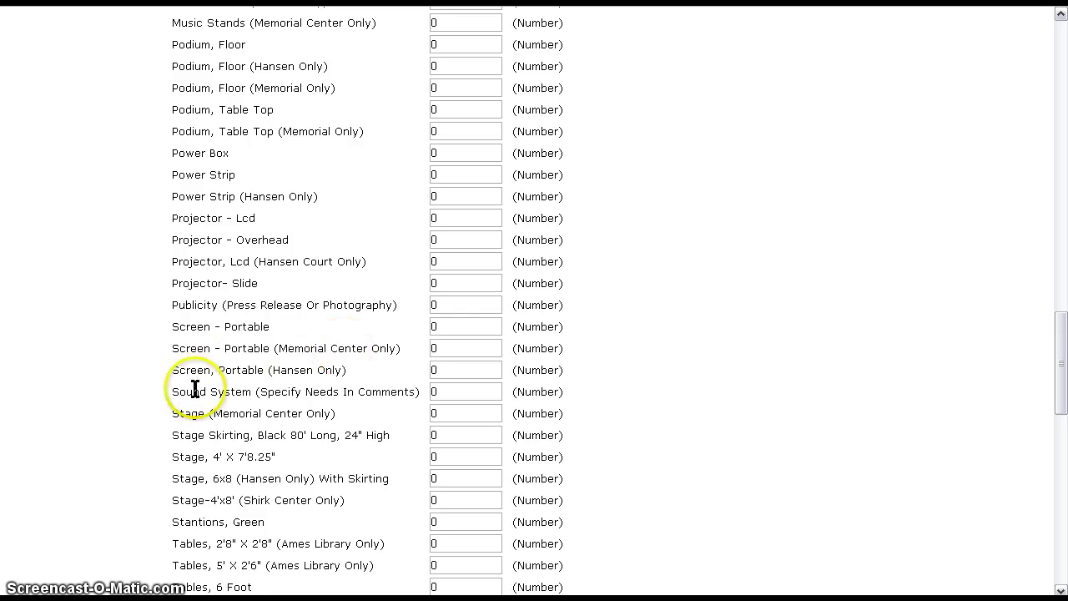
- Set Sound System and Av Cart (Specify Needs) quantities to 1 each
{"action": "double_click", "coordinate": [456, 391]}
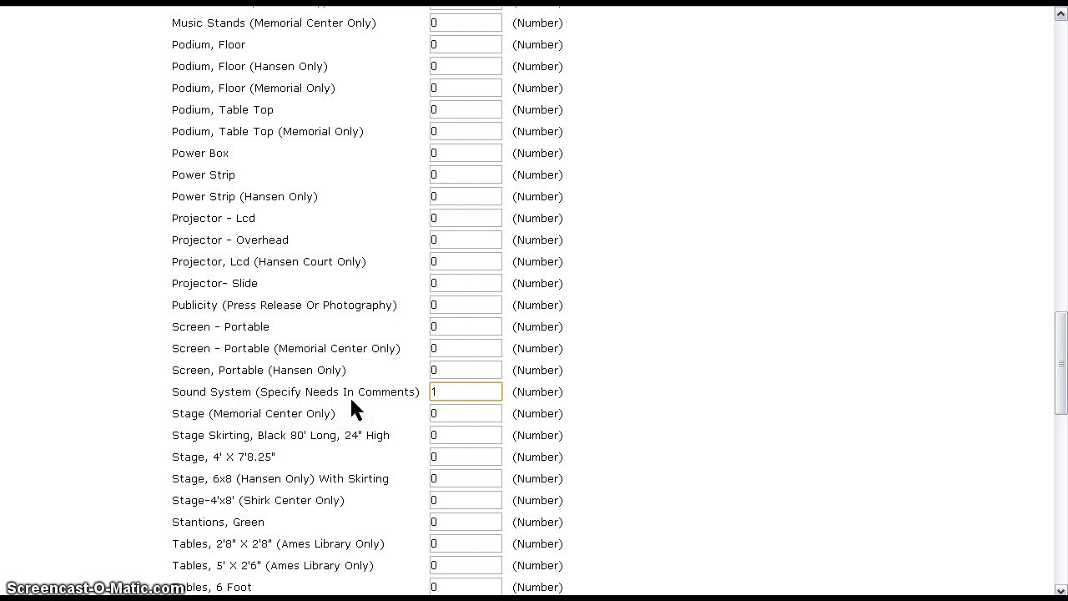
{"action": "left_click", "coordinate": [348, 375]}
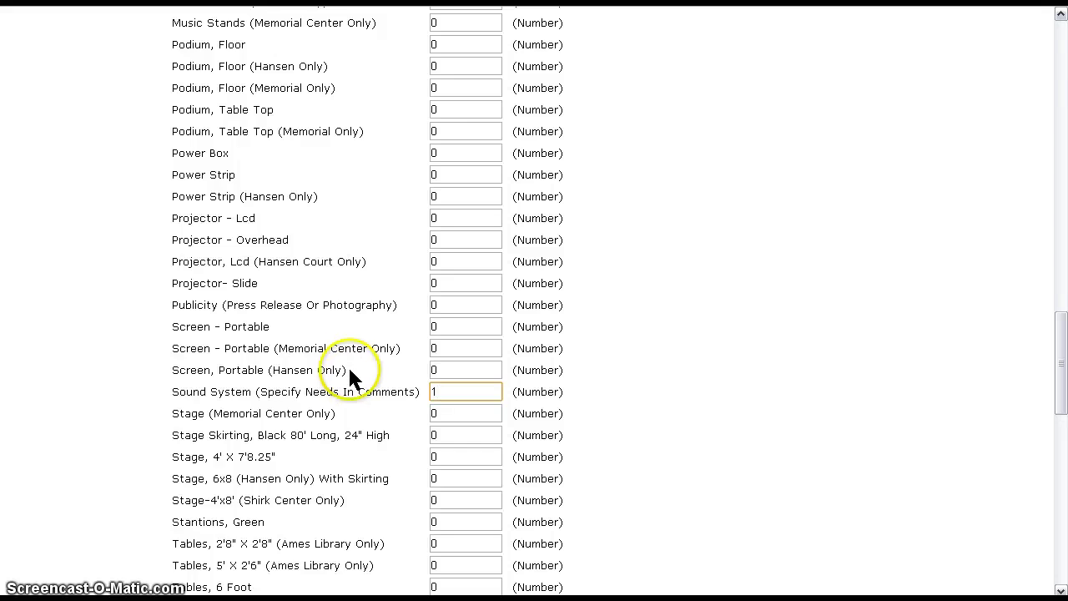
{"action": "scroll", "coordinate": [347, 375], "scroll_direction": "up", "scroll_amount": 5}
{"action": "scroll", "coordinate": [347, 372], "scroll_direction": "up", "scroll_amount": 4}
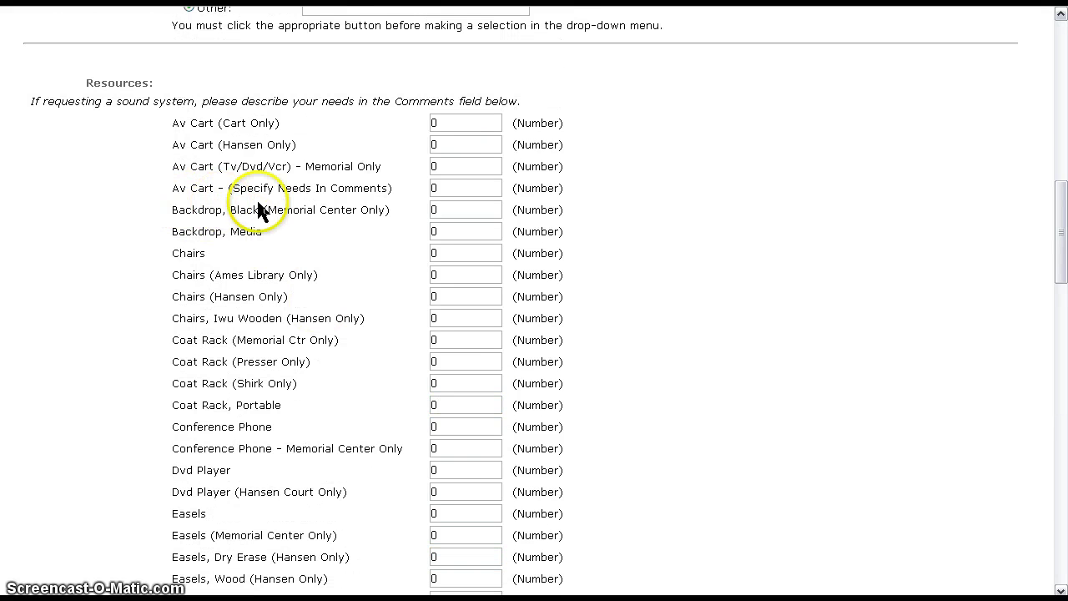
{"action": "left_click_drag", "start_coordinate": [440, 188], "coordinate": [386, 184]}
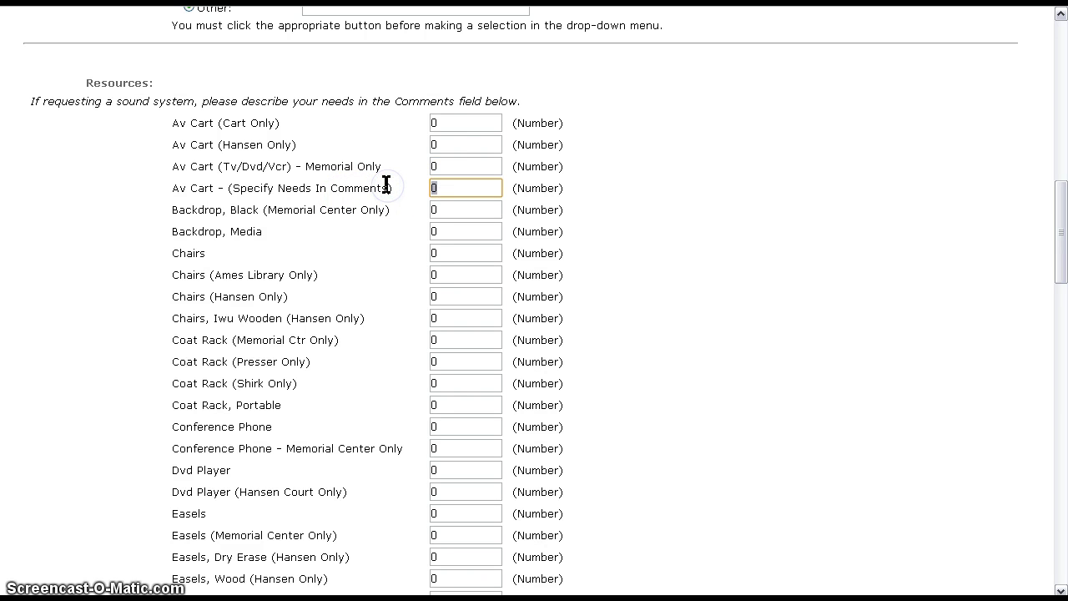
{"action": "type", "text": "1"}
{"action": "scroll", "coordinate": [367, 297], "scroll_direction": "down", "scroll_amount": 12}
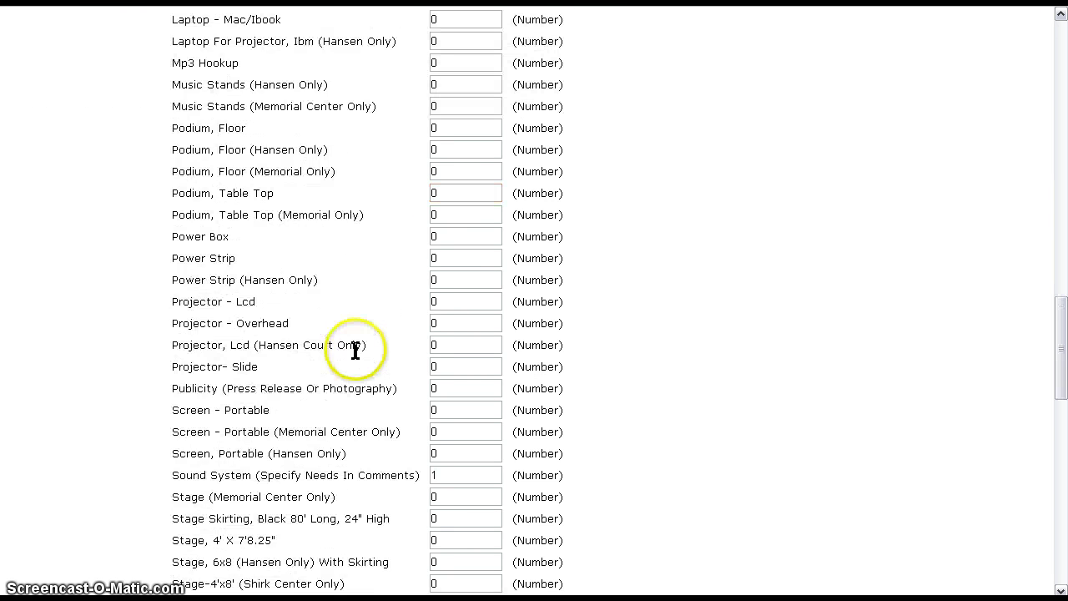
{"action": "scroll", "coordinate": [351, 354], "scroll_direction": "down", "scroll_amount": 2}
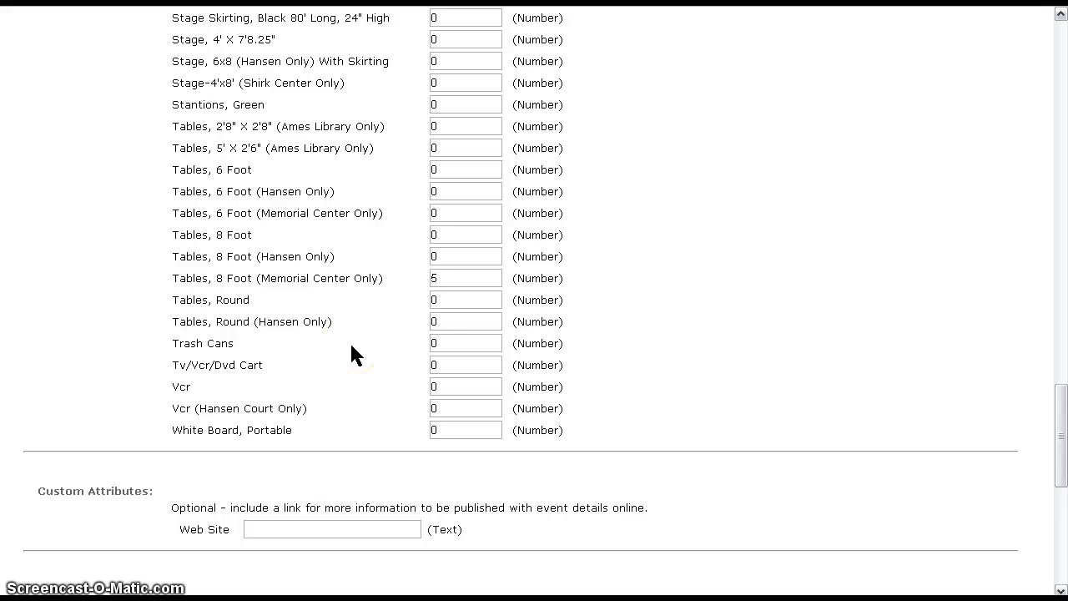
{"action": "scroll", "coordinate": [352, 355], "scroll_direction": "down", "scroll_amount": 2}
{"action": "scroll", "coordinate": [100, 295], "scroll_direction": "down", "scroll_amount": 2}
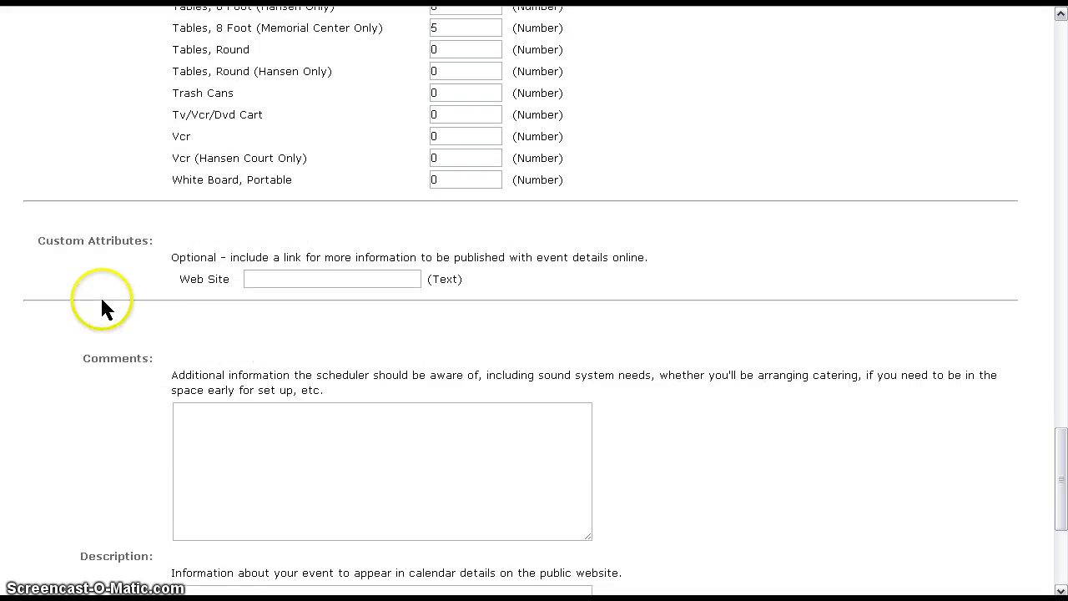
- Write comments 'AV for powerpoint with internet access' and '2 mics/stands and playing music from mp3 player'
{"action": "left_click", "coordinate": [281, 197]}
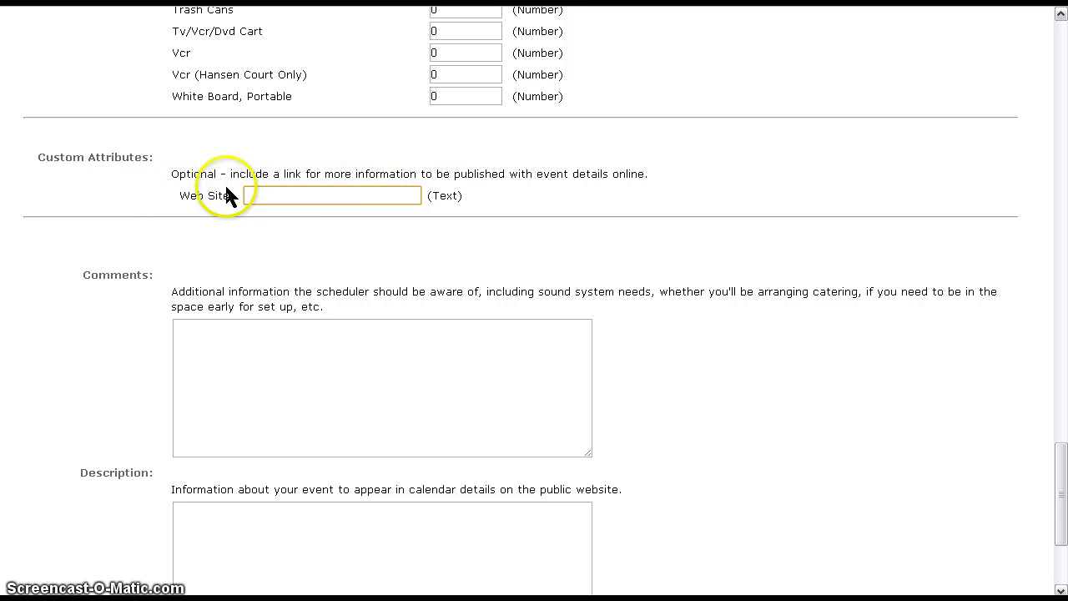
{"action": "scroll", "coordinate": [221, 193], "scroll_direction": "down", "scroll_amount": 1}
{"action": "scroll", "coordinate": [239, 200], "scroll_direction": "down", "scroll_amount": 2}
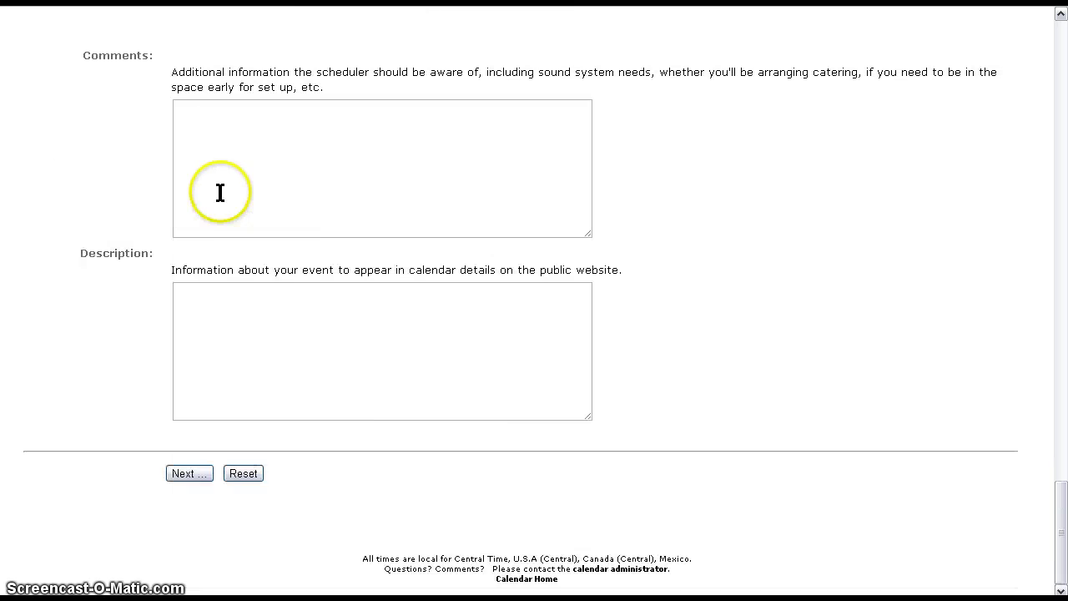
{"action": "left_click", "coordinate": [236, 135]}
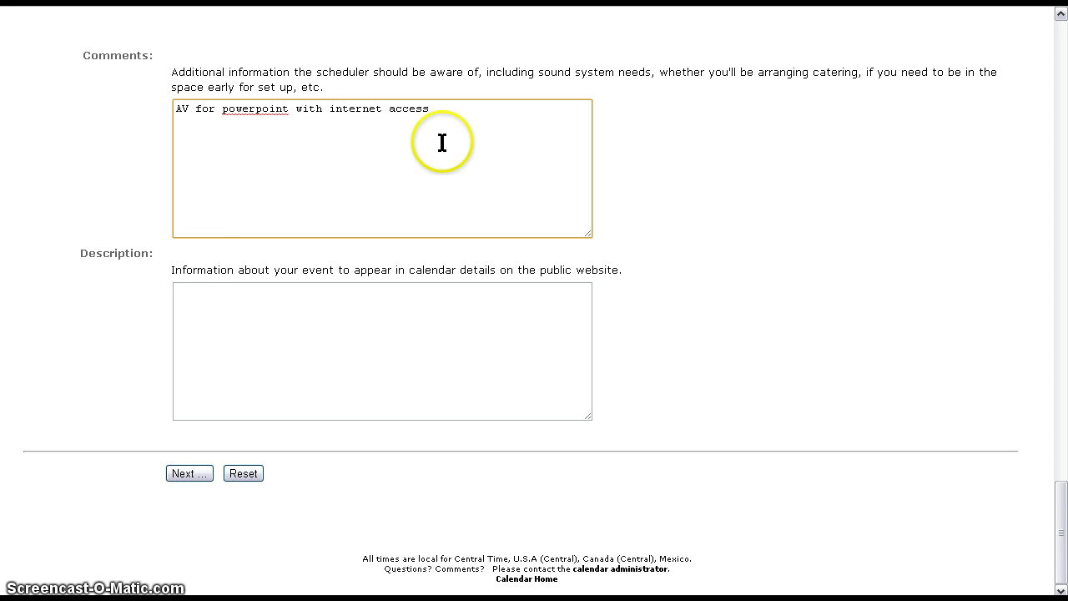
{"action": "key", "text": "Return"}
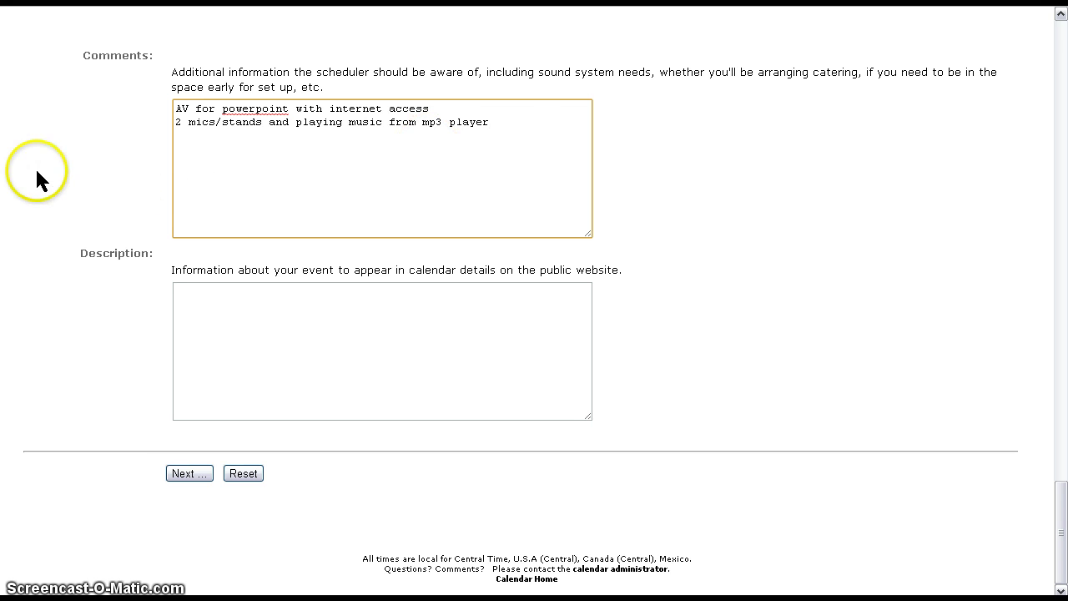
{"action": "left_click", "coordinate": [520, 127]}
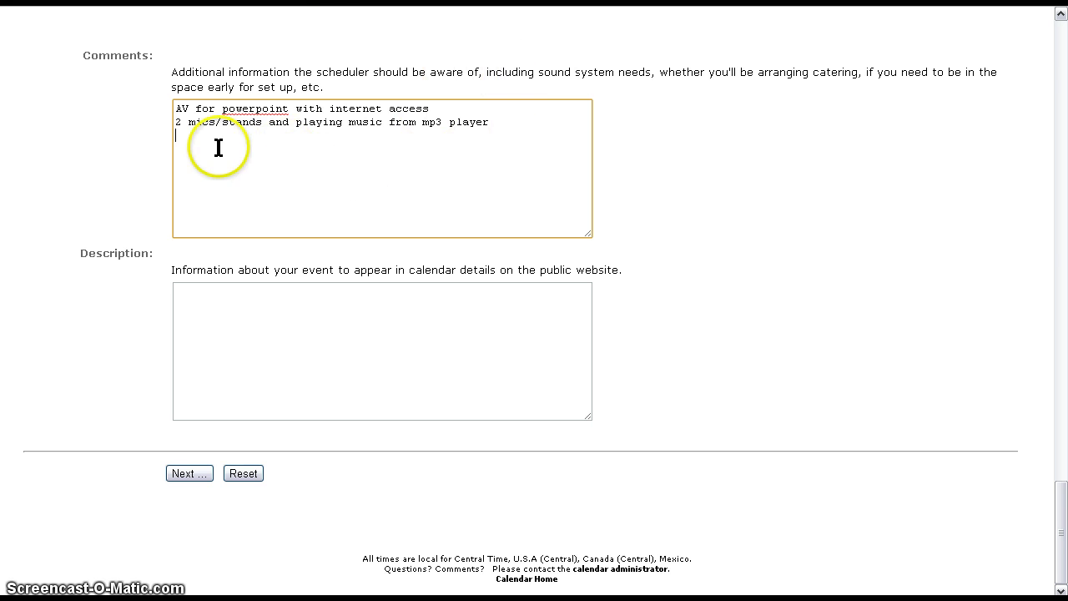
{"action": "key", "text": "Return"}
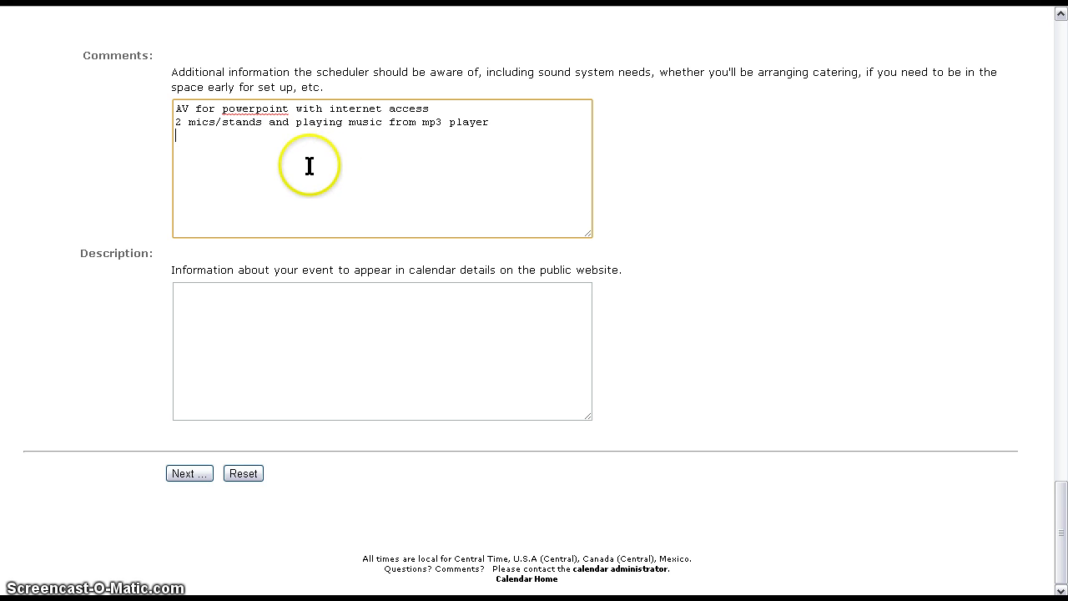
{"action": "left_click", "coordinate": [297, 319]}
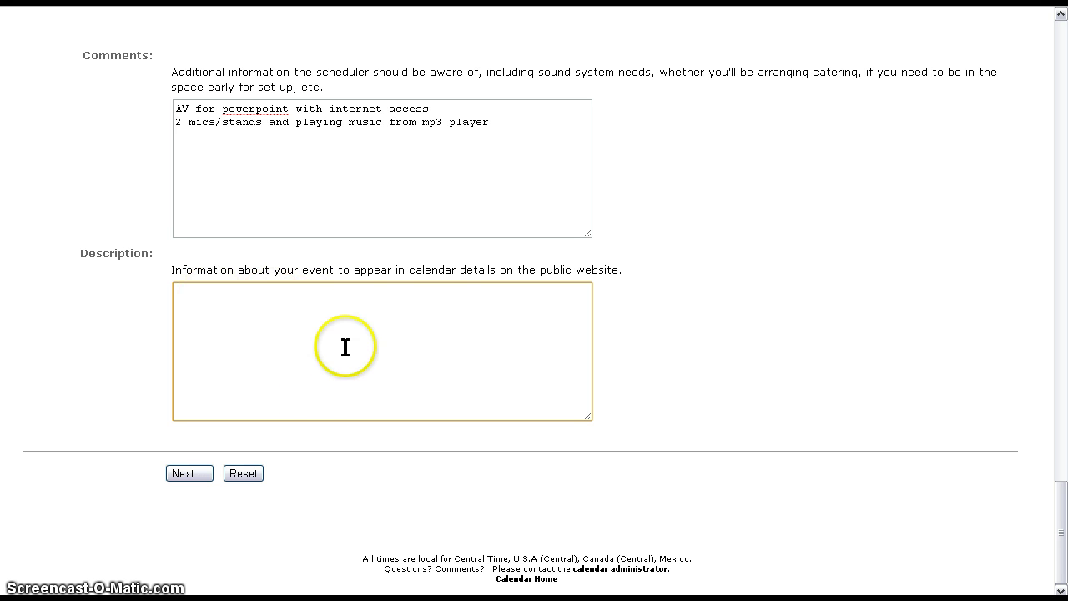
- Check the Event Request Summary's dates, three resources and comments, then submit the Dean of Students Meeting request
{"action": "left_click", "coordinate": [188, 475]}
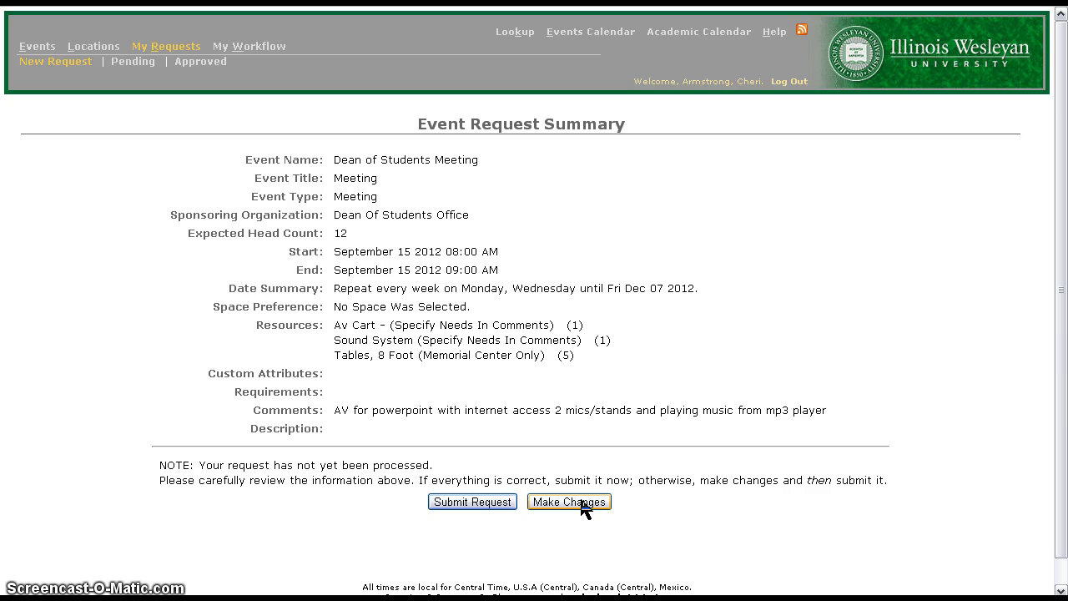
{"action": "left_click", "coordinate": [489, 504]}
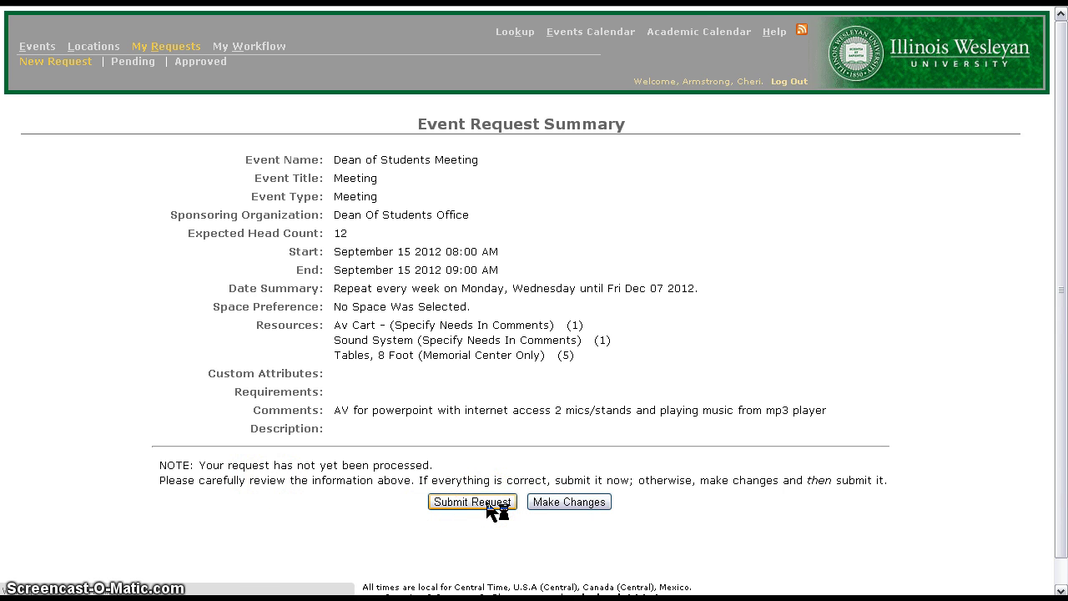
- Scroll down and back up the Event Request Confirmation page to check the submitted request
{"action": "scroll", "coordinate": [369, 219], "scroll_direction": "down", "scroll_amount": 5}
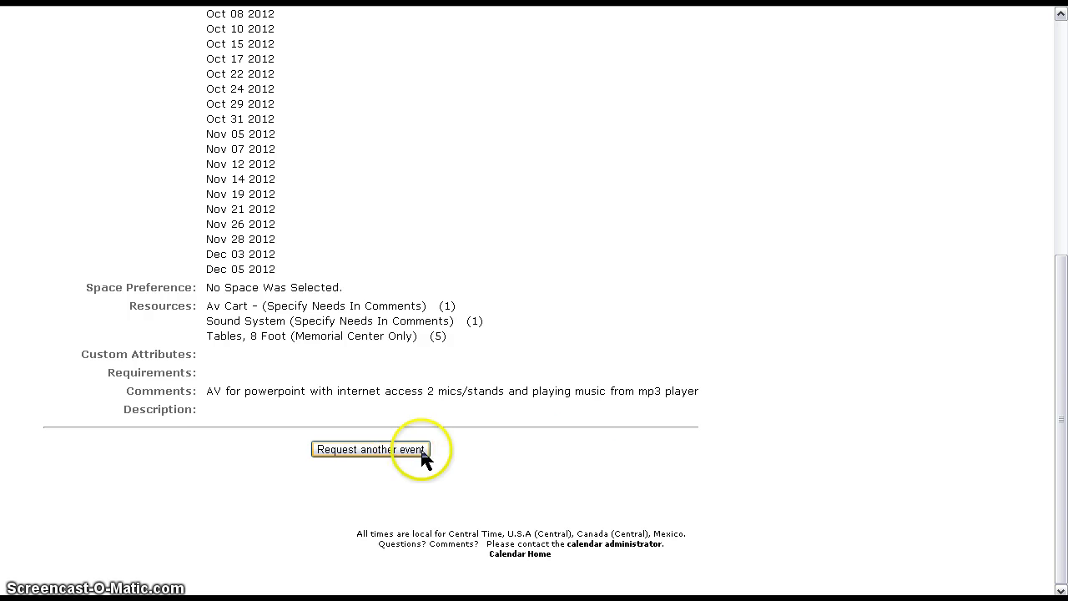
{"action": "scroll", "coordinate": [555, 354], "scroll_direction": "up", "scroll_amount": 4}
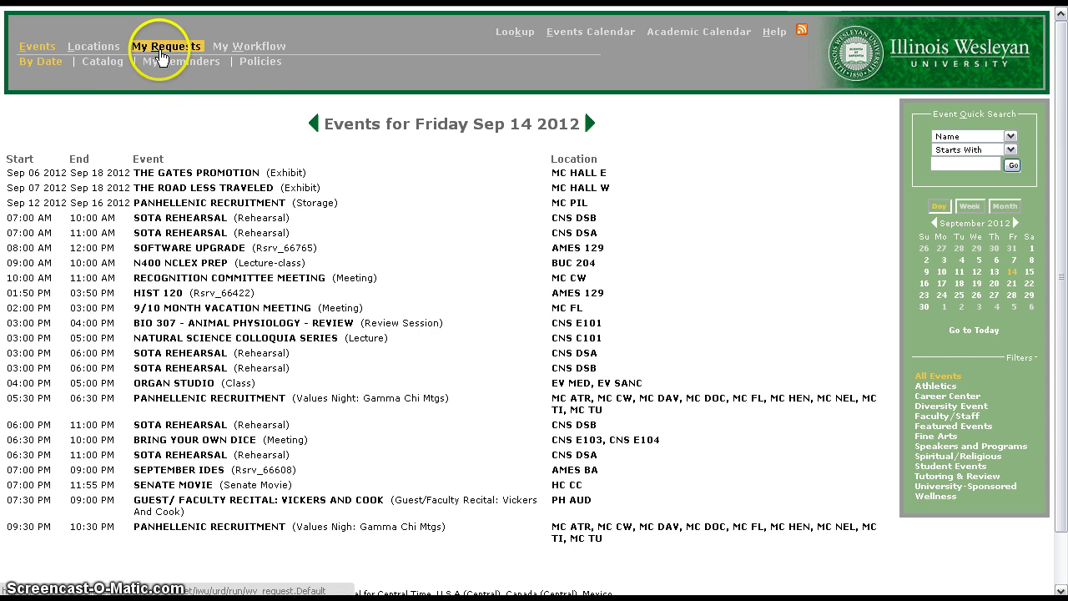
- Open the Draft Dean of Students Meeting request (starting Sep 15 2012) from My Pending Requests for editing
{"action": "left_click", "coordinate": [163, 51]}
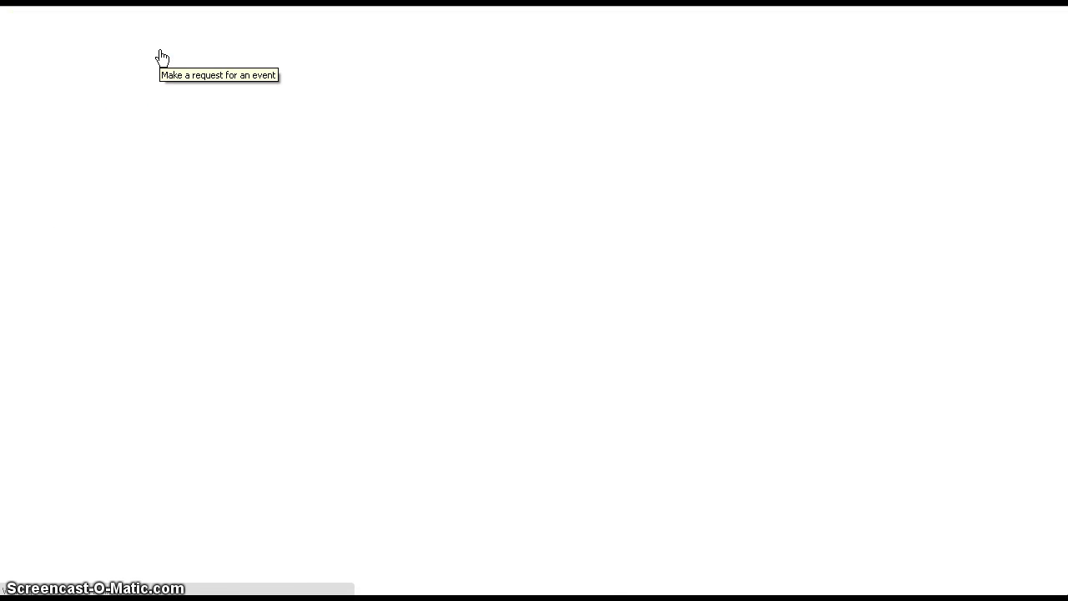
{"action": "left_click", "coordinate": [162, 53]}
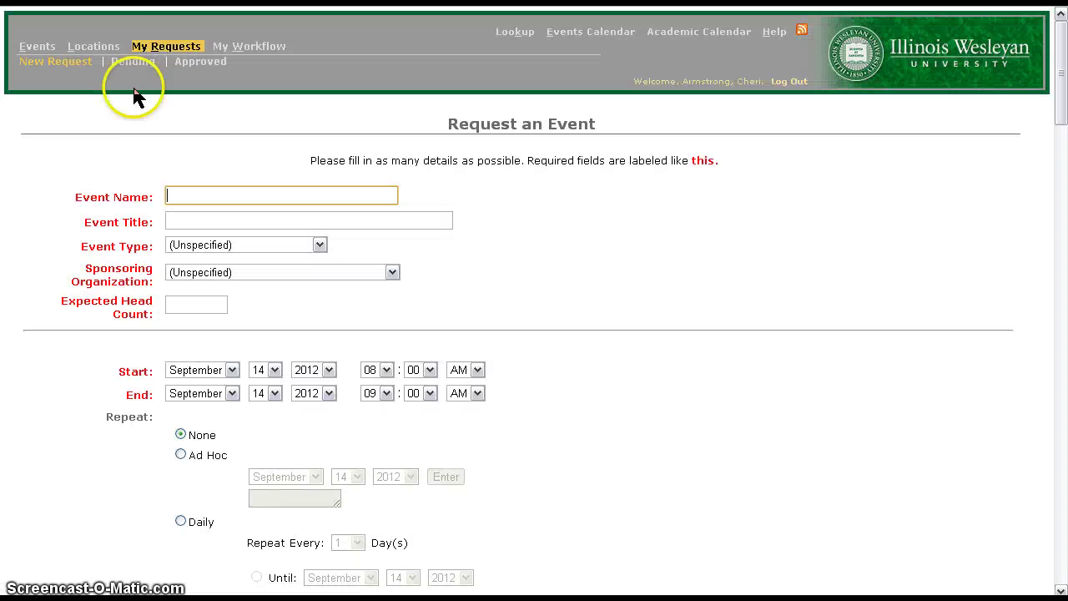
{"action": "left_click", "coordinate": [138, 70]}
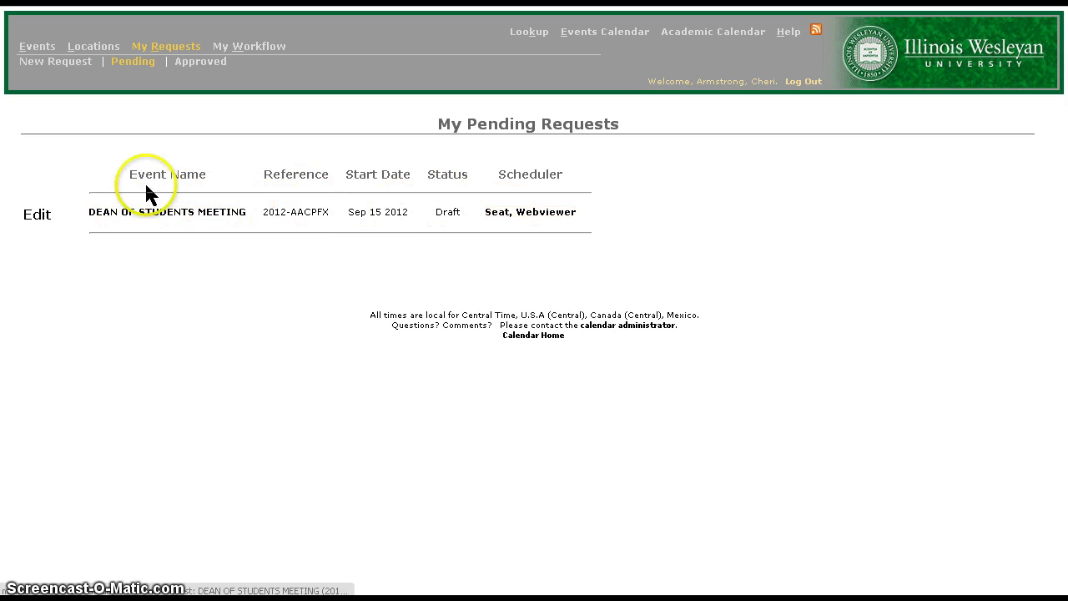
{"action": "left_click", "coordinate": [30, 217]}
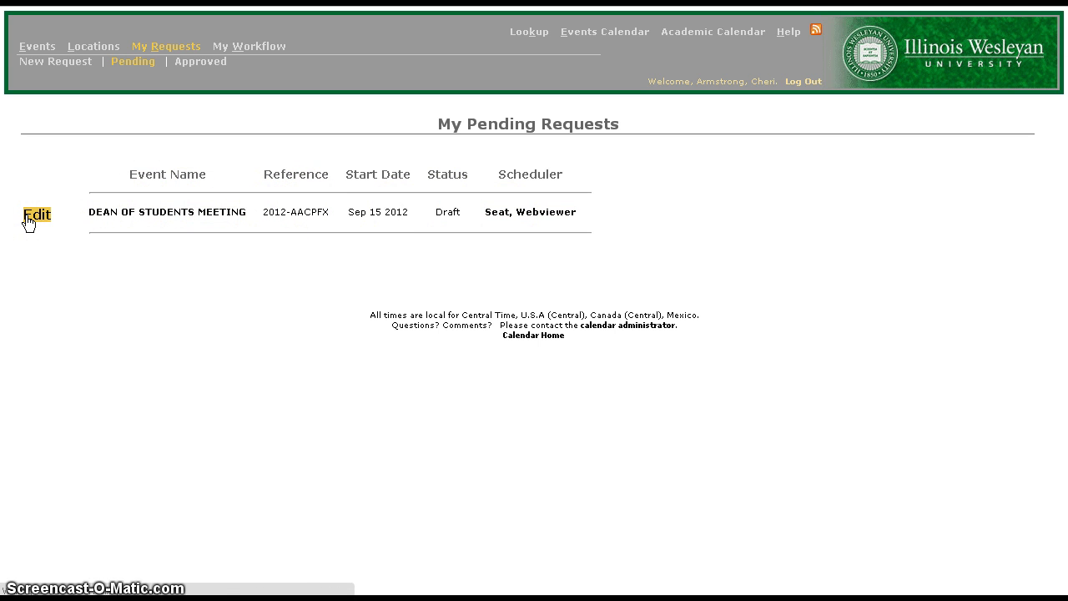